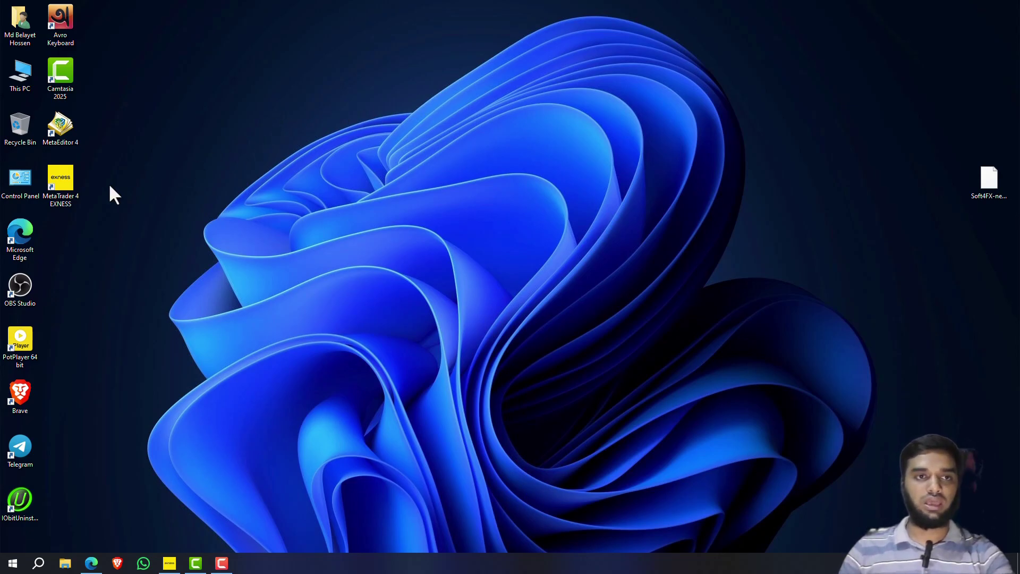
# - Launch the MetaTrader 4 EXNESS terminal from the desktop and minimise its window
pyautogui.rightClick(66, 183)
pyautogui.click(168, 212)
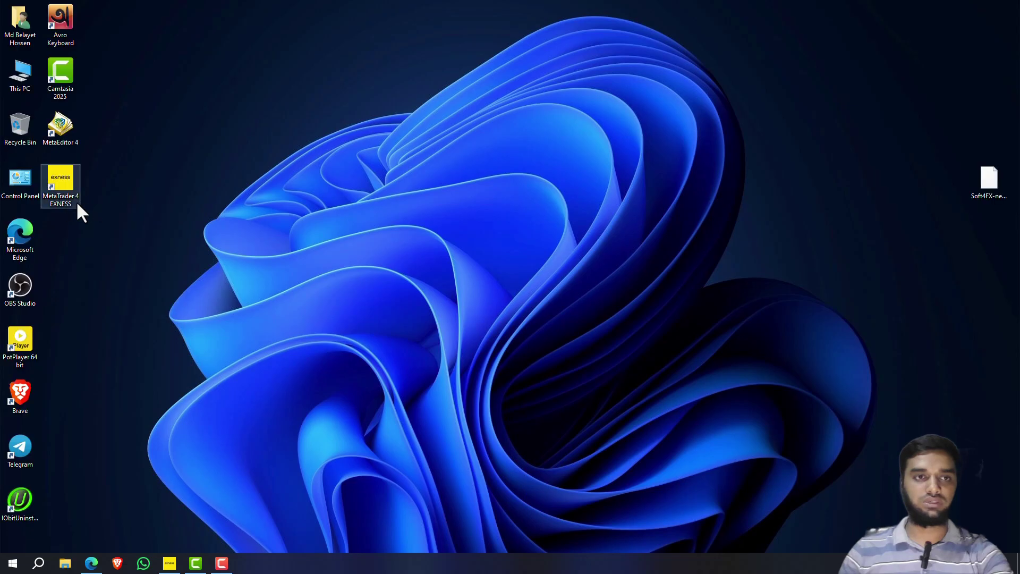
pyautogui.doubleClick(71, 176)
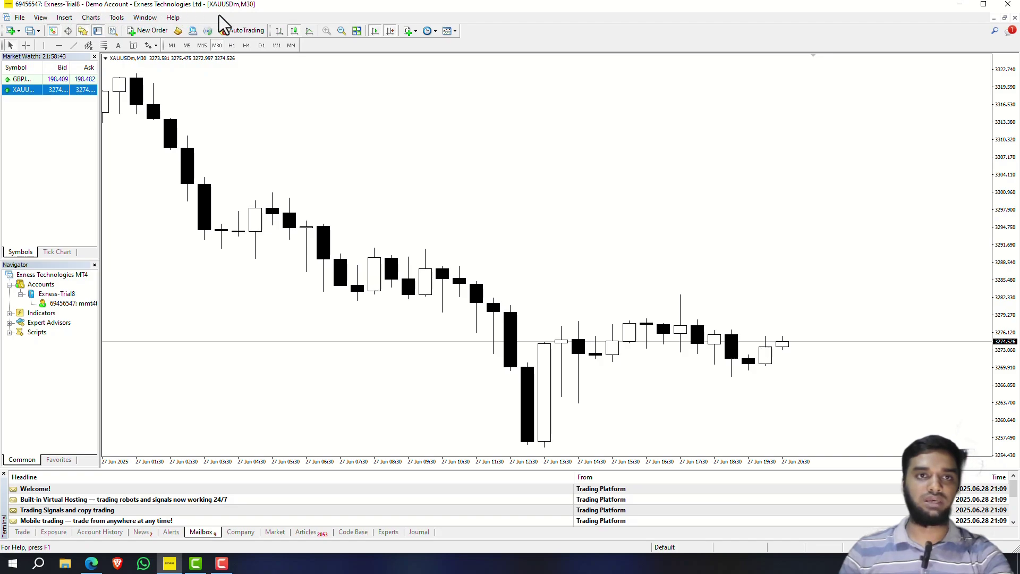
pyautogui.click(958, 5)
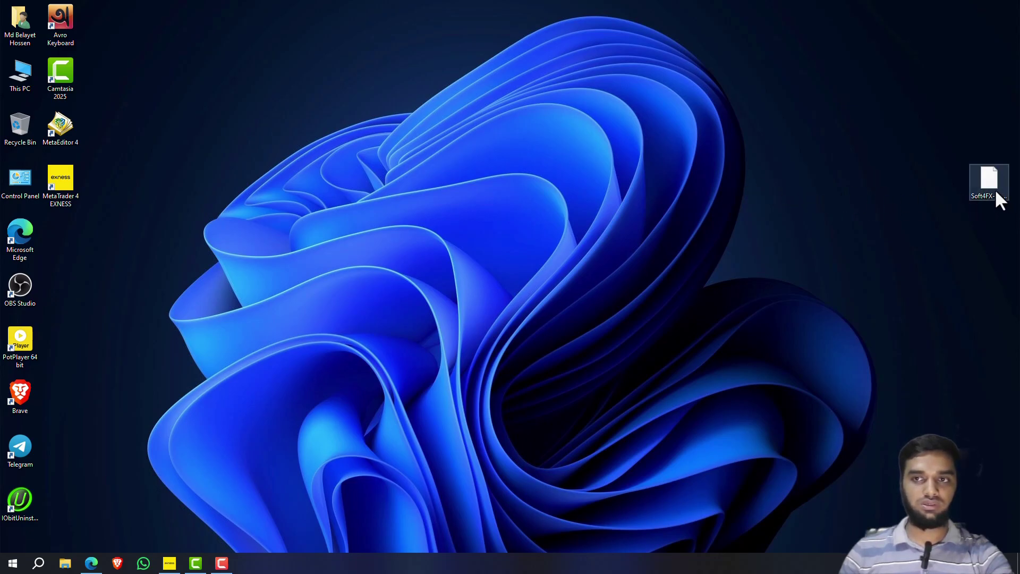
# - Extract the Soft4FX-new.rar archive with 7-Zip into a Soft4FX-new folder on the desktop and open that folder
pyautogui.moveTo(897, 105); pyautogui.dragTo(891, 90)
pyautogui.rightClick(893, 89)
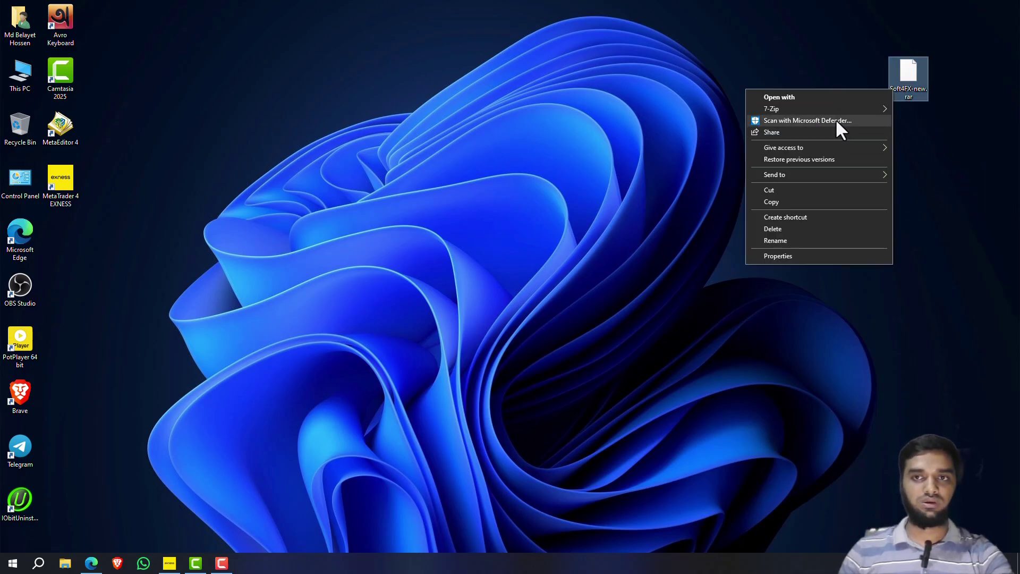
pyautogui.moveTo(829, 109)
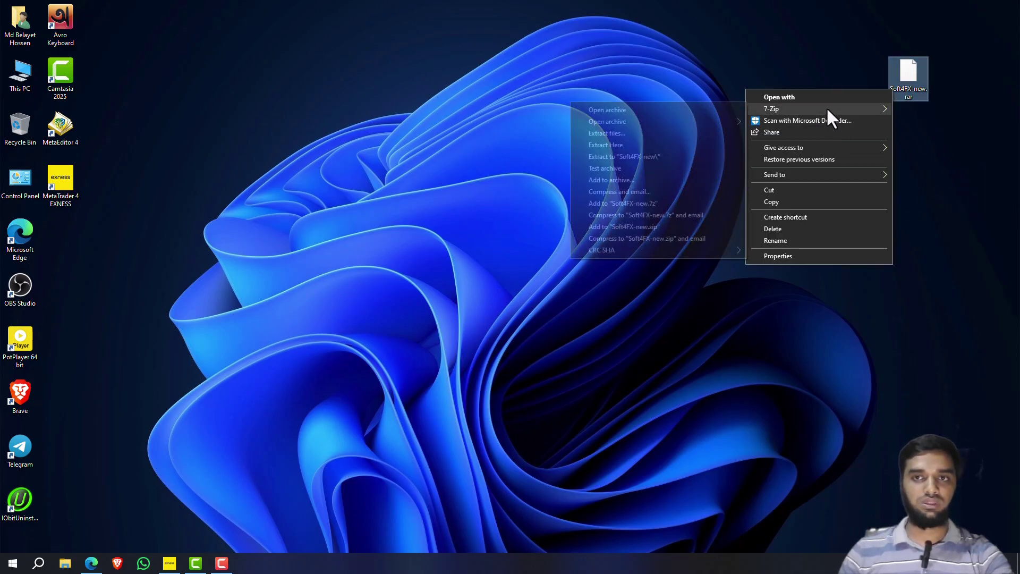
pyautogui.click(659, 143)
pyautogui.click(659, 142)
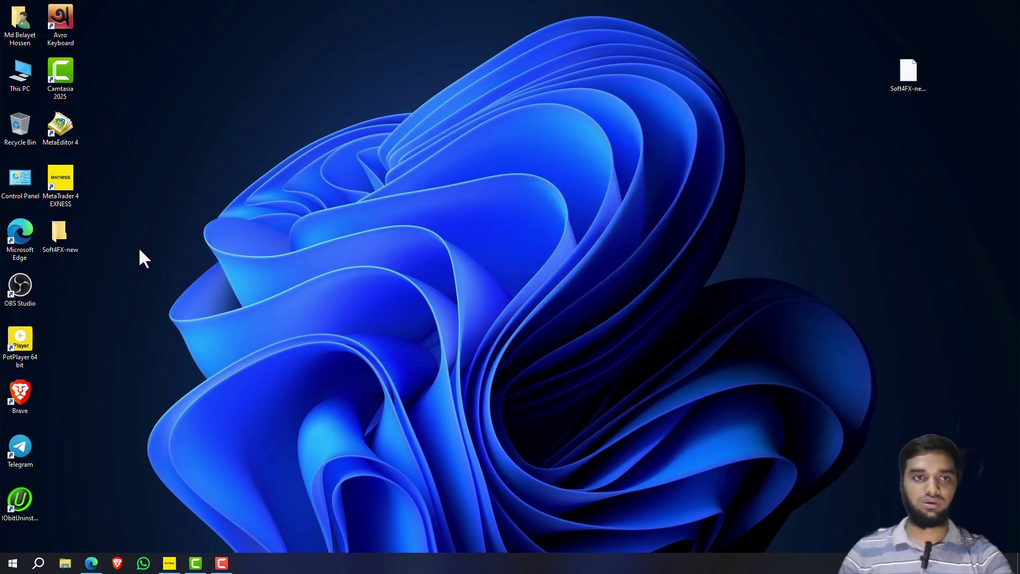
pyautogui.moveTo(78, 240); pyautogui.dragTo(959, 170)
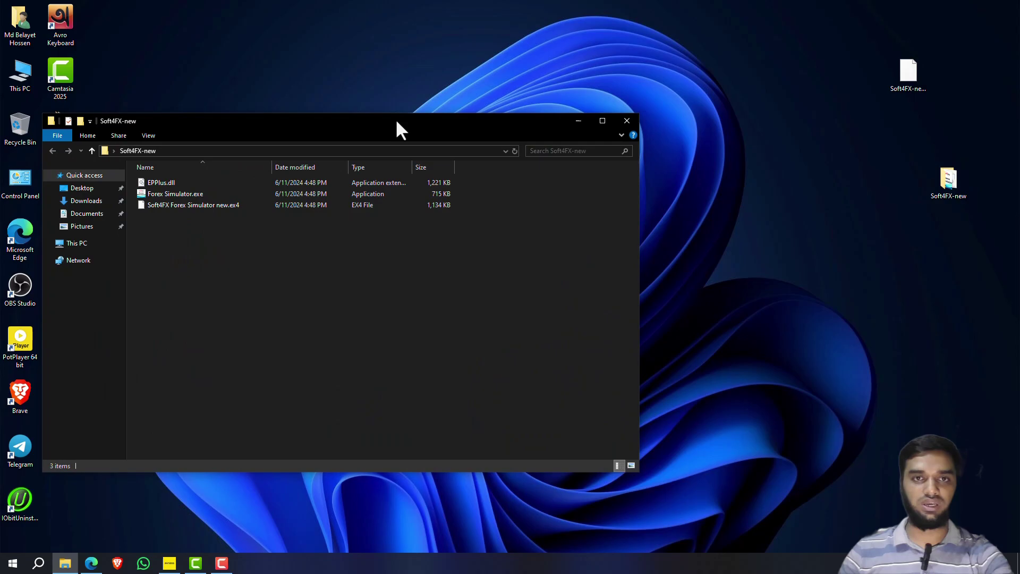
pyautogui.moveTo(396, 120); pyautogui.dragTo(793, 105)
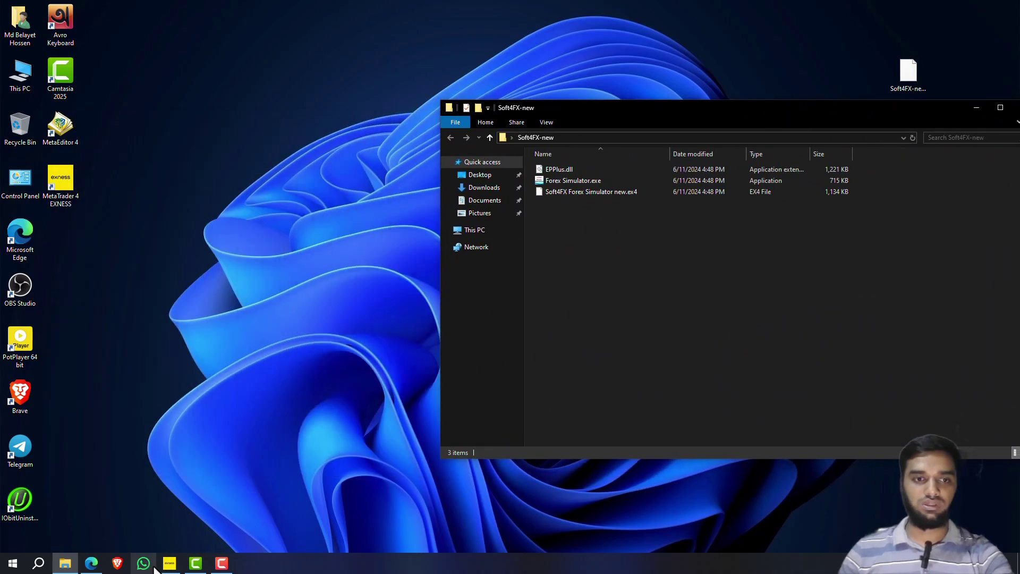
# - Switch to MetaTrader 4, open its data folder and go to the Experts folder inside MQL4
pyautogui.click(170, 562)
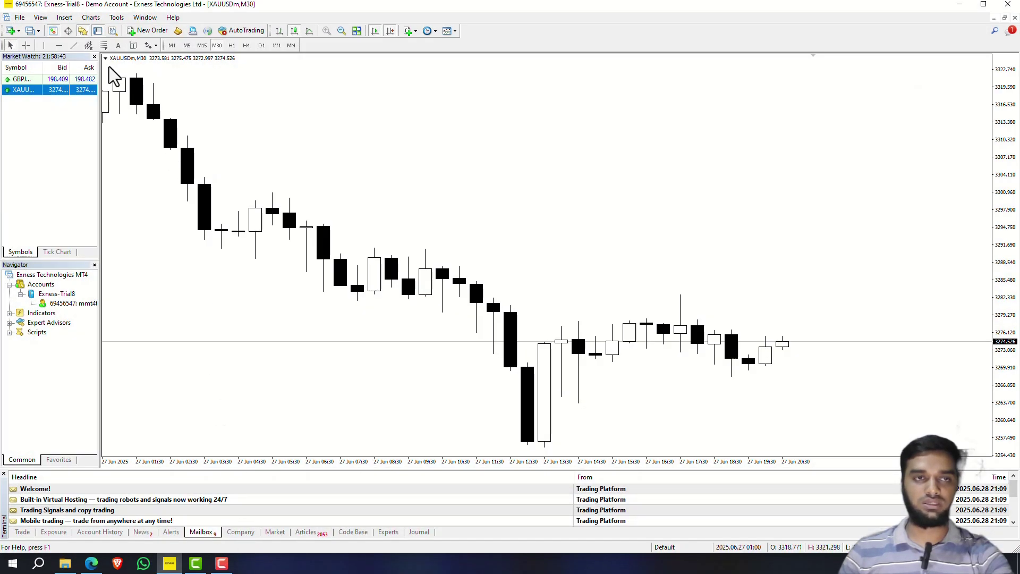
pyautogui.click(21, 18)
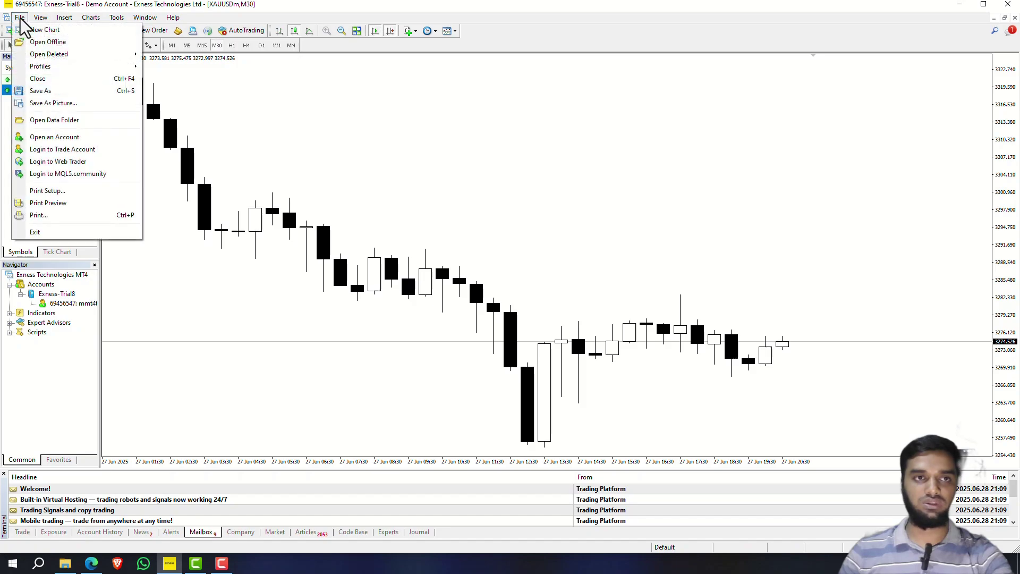
pyautogui.click(57, 121)
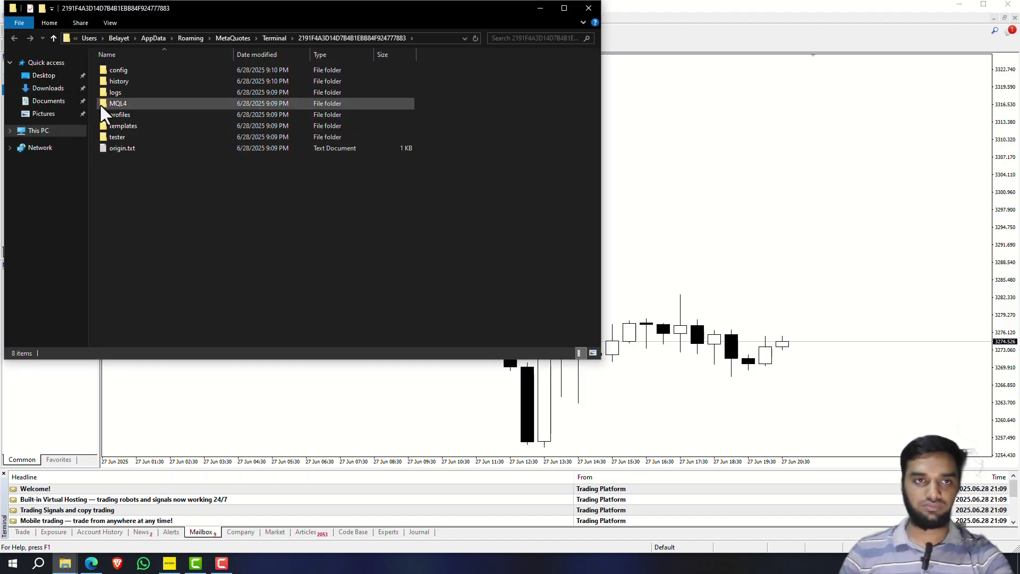
pyautogui.doubleClick(100, 103)
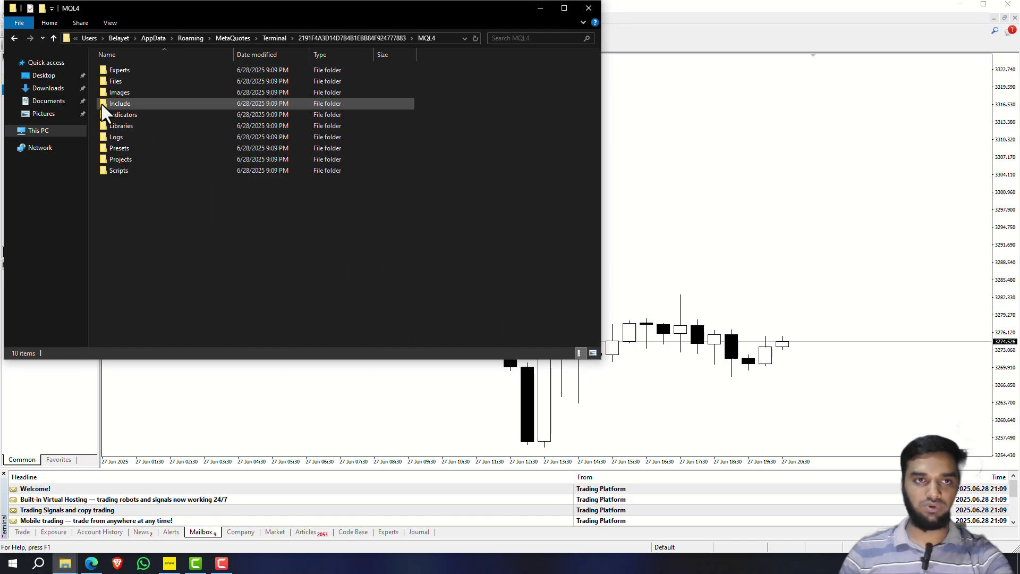
pyautogui.doubleClick(116, 71)
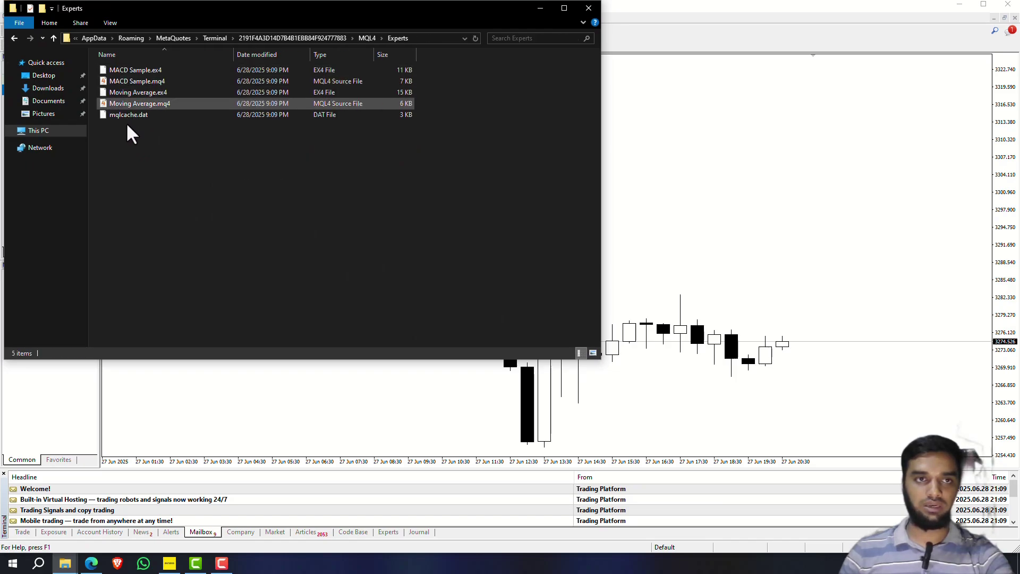
# - Permanently delete all the sample files in the Experts folder
pyautogui.moveTo(135, 164); pyautogui.dragTo(141, 30)
pyautogui.hotkey('shift', 'Delete')
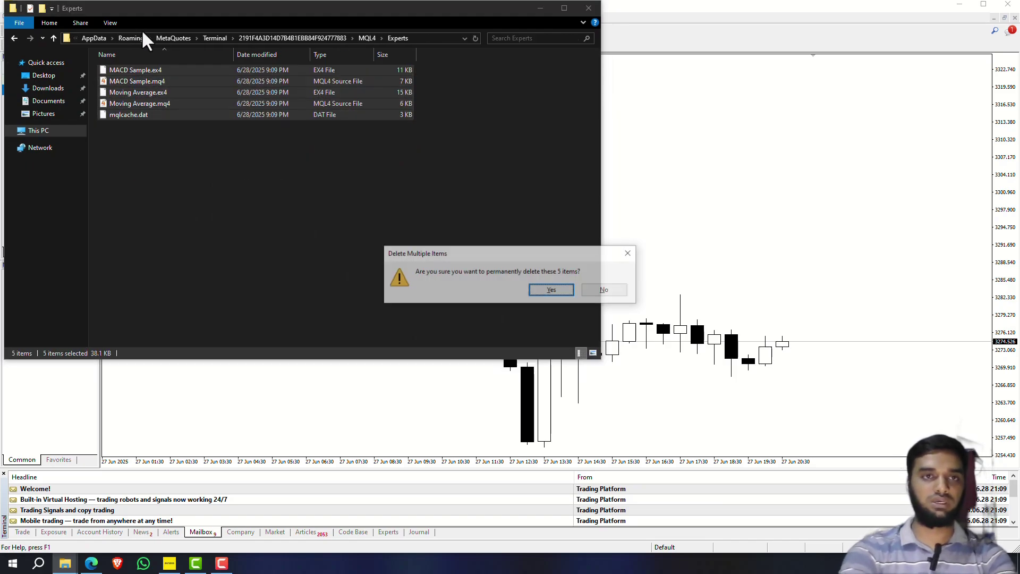
pyautogui.press('Return')
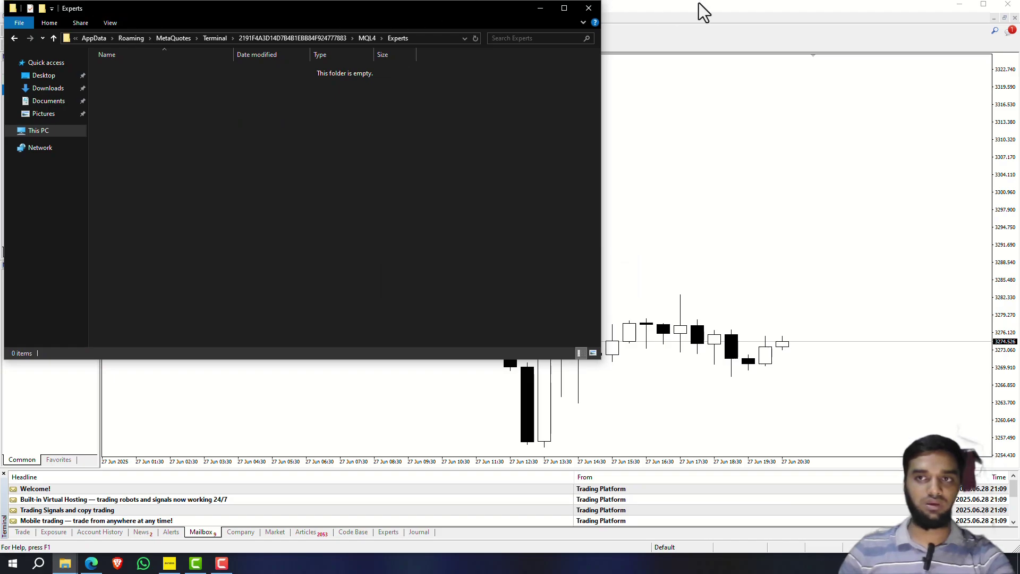
# - Copy Soft4FX Forex Simulator new.ex4 from the Soft4FX-new folder into the Experts folder
pyautogui.click(968, 10)
pyautogui.click(961, 4)
pyautogui.click(956, 147)
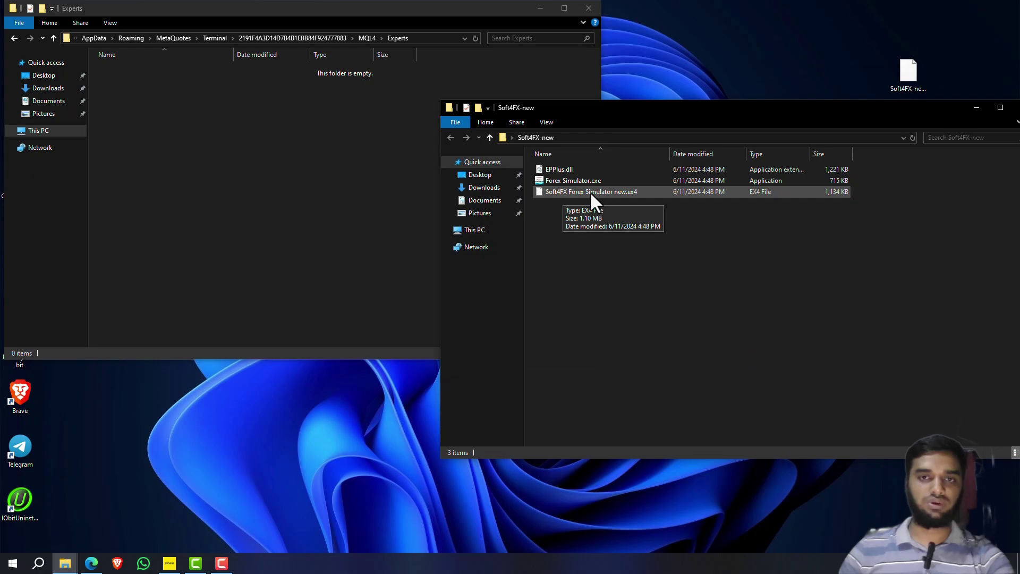
pyautogui.moveTo(590, 192); pyautogui.dragTo(251, 226)
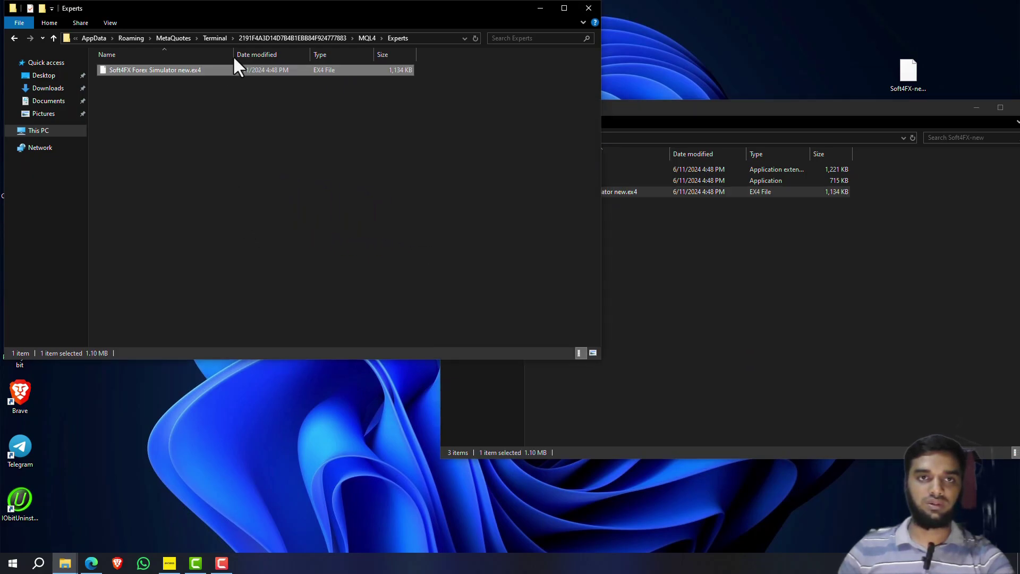
# - Copy EPPlus.dll and Forex Simulator.exe from Soft4FX-new into the MQL4 Files folder and close both folder windows
pyautogui.click(269, 37)
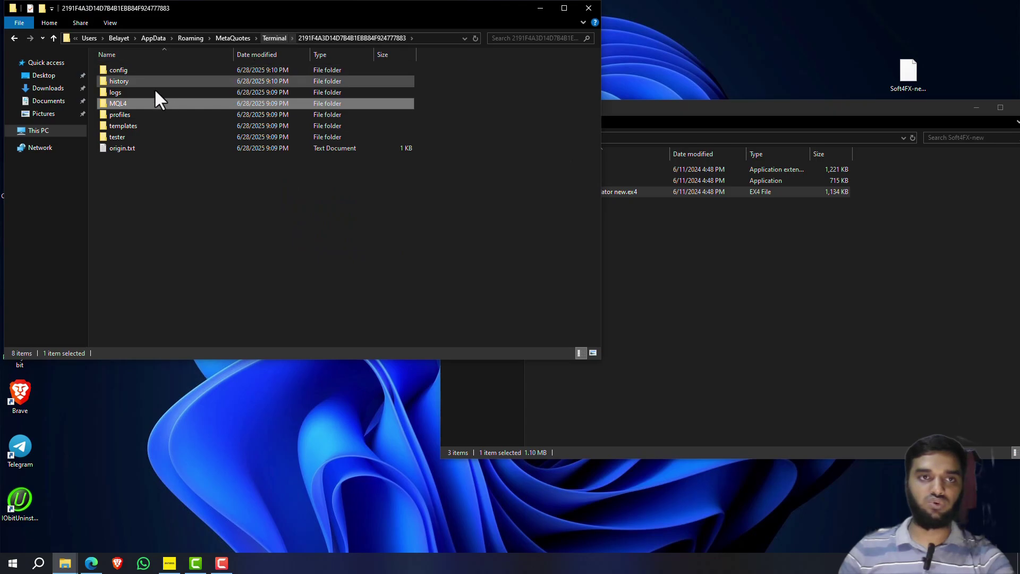
pyautogui.doubleClick(137, 103)
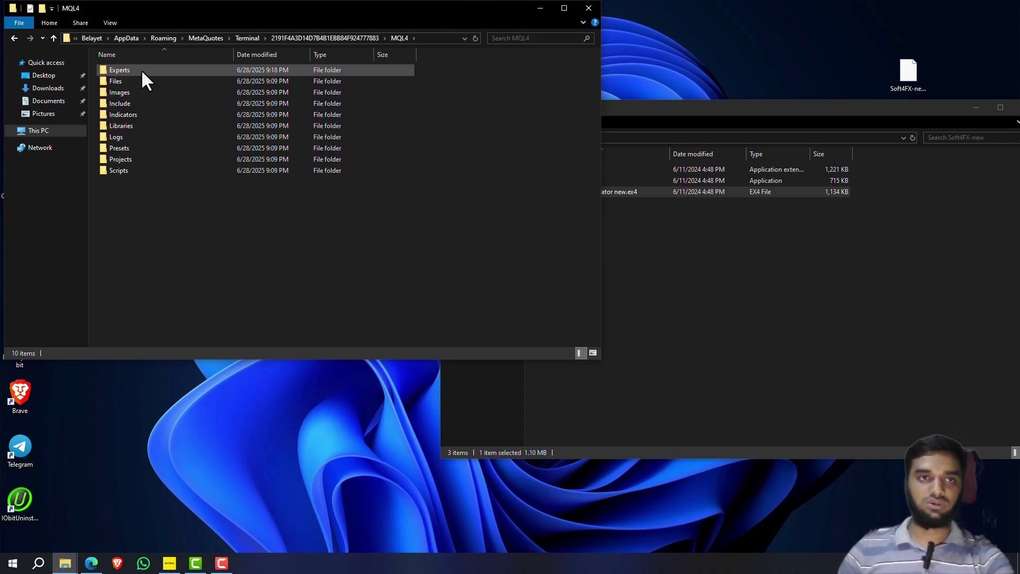
pyautogui.doubleClick(139, 83)
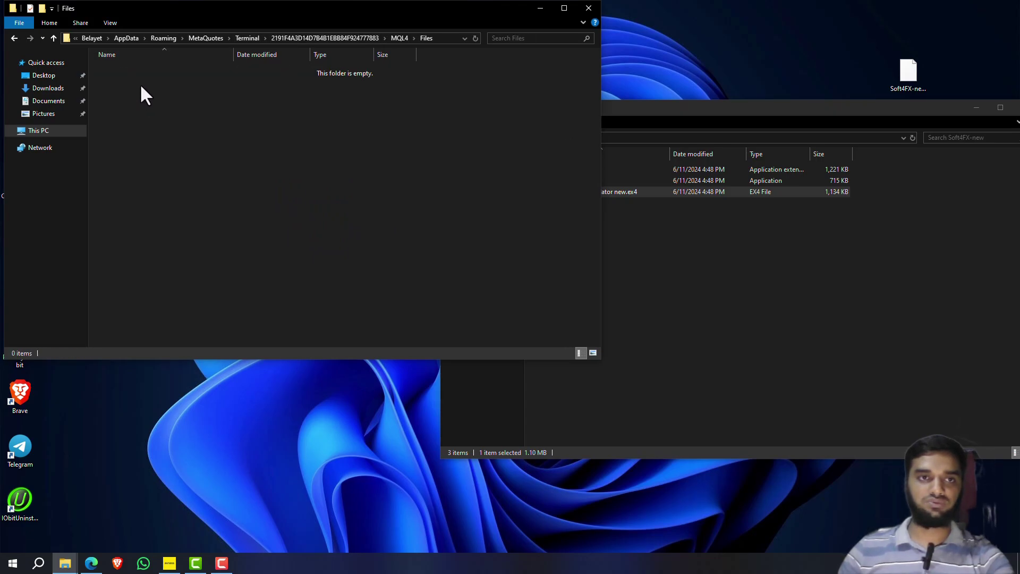
pyautogui.click(760, 220)
pyautogui.moveTo(852, 178); pyautogui.dragTo(552, 167)
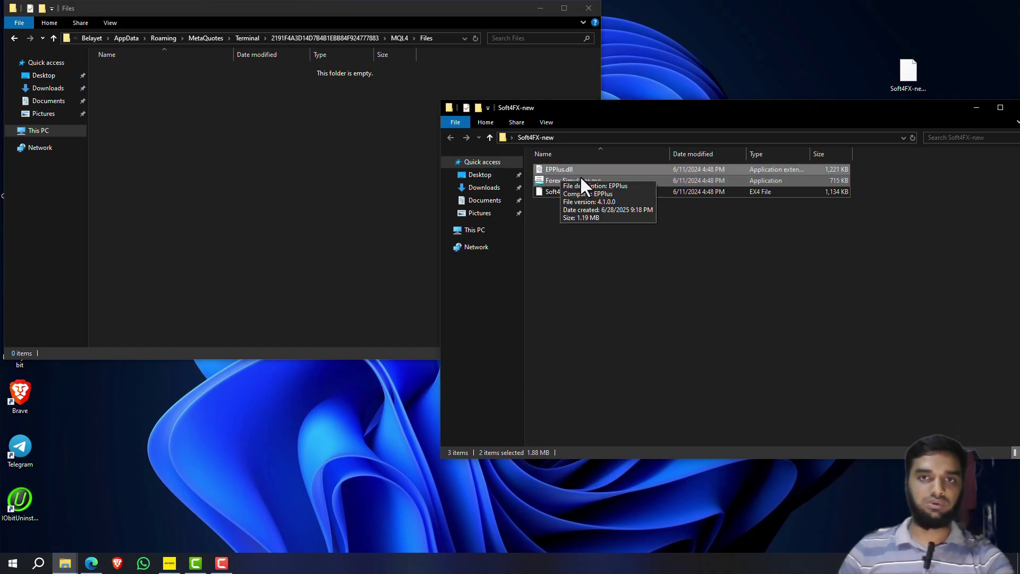
pyautogui.moveTo(586, 181); pyautogui.dragTo(309, 182)
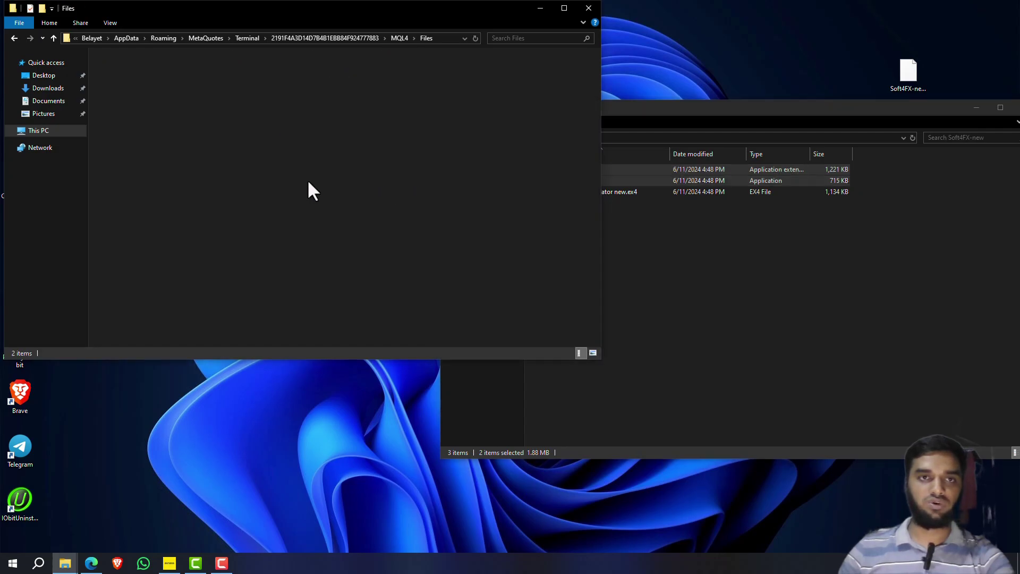
pyautogui.click(589, 8)
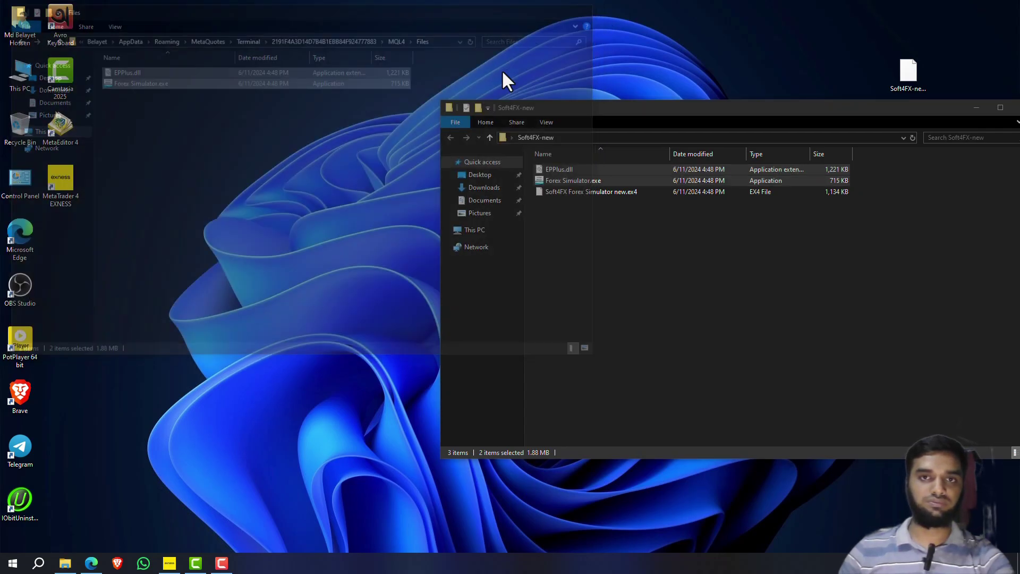
pyautogui.doubleClick(447, 104)
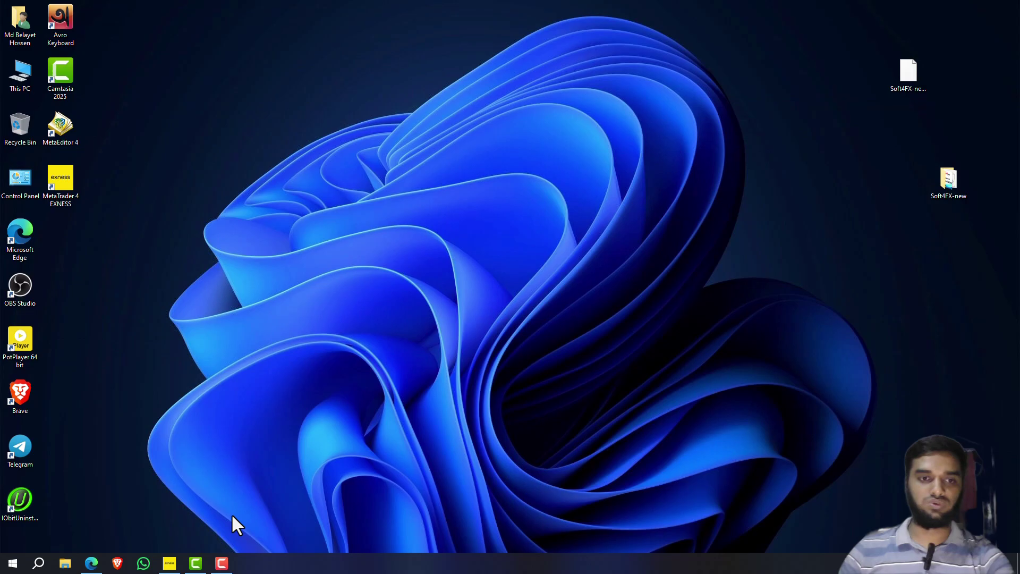
# - Return to MetaTrader 4, refresh the Navigator and expand the Expert Advisors list
pyautogui.click(169, 563)
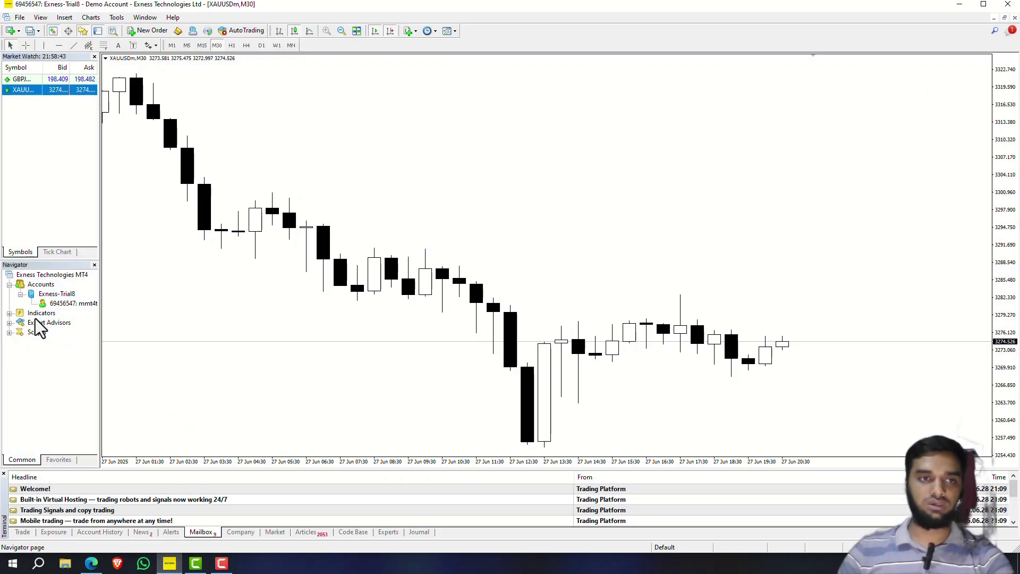
pyautogui.rightClick(34, 315)
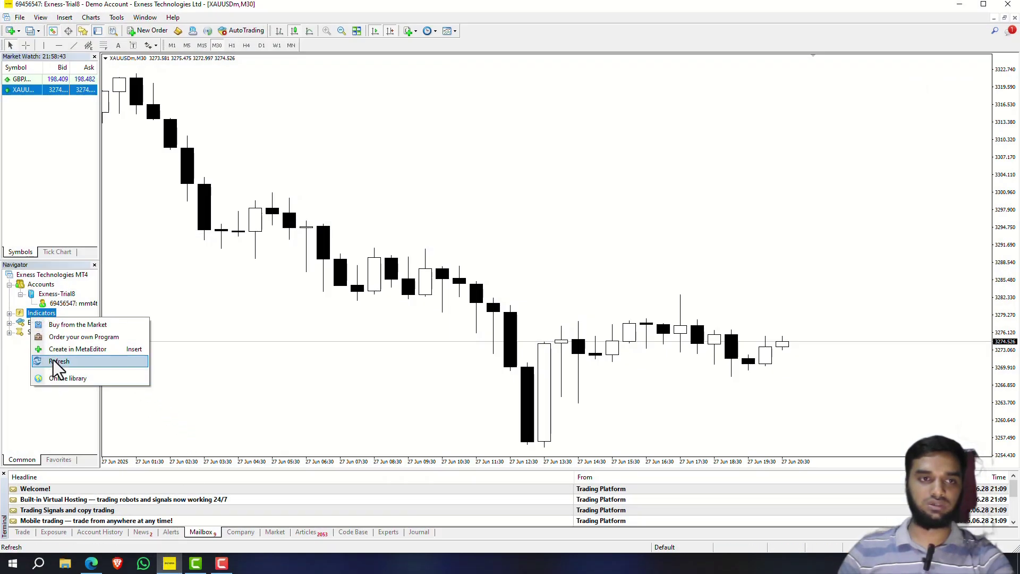
pyautogui.click(9, 325)
pyautogui.click(10, 322)
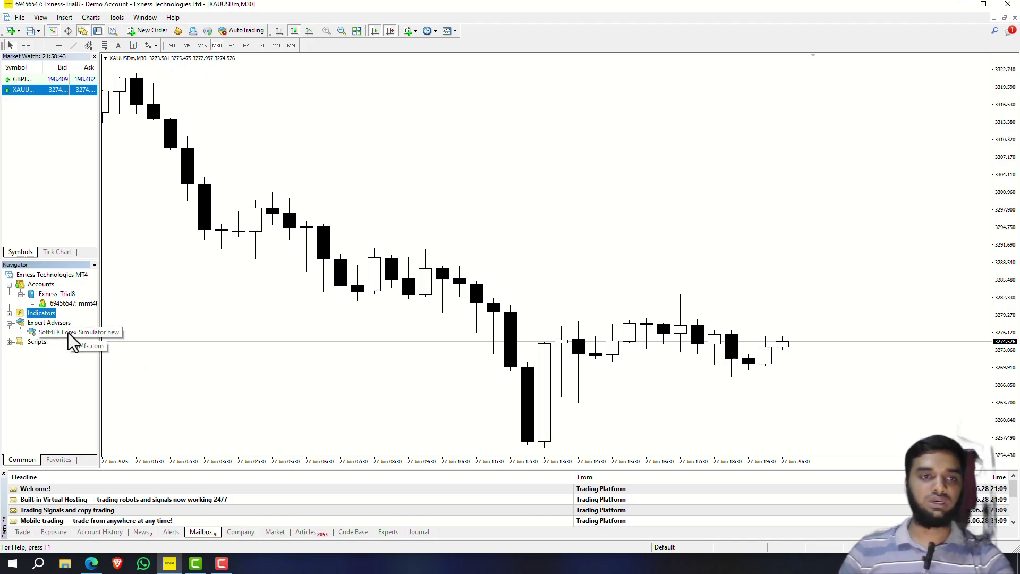
# - Turn on AutoTrading and confirm the Expert Advisors options with automated trading allowed
pyautogui.click(235, 34)
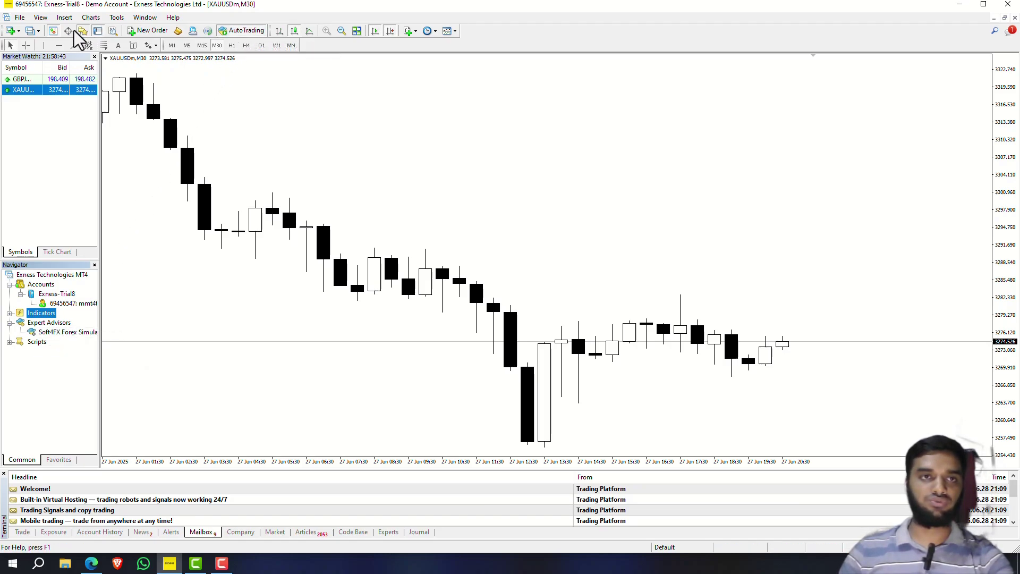
pyautogui.click(113, 19)
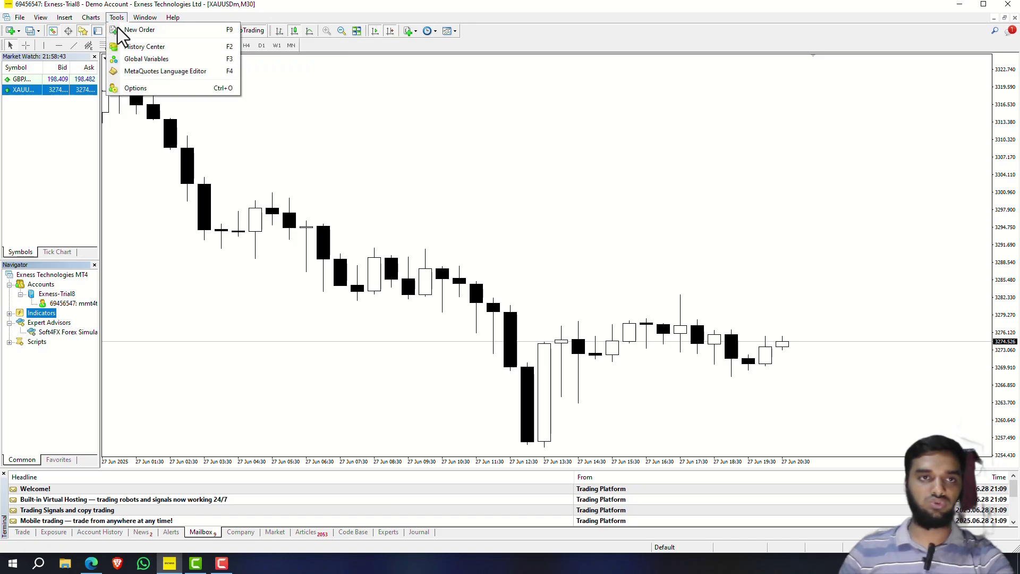
pyautogui.click(120, 87)
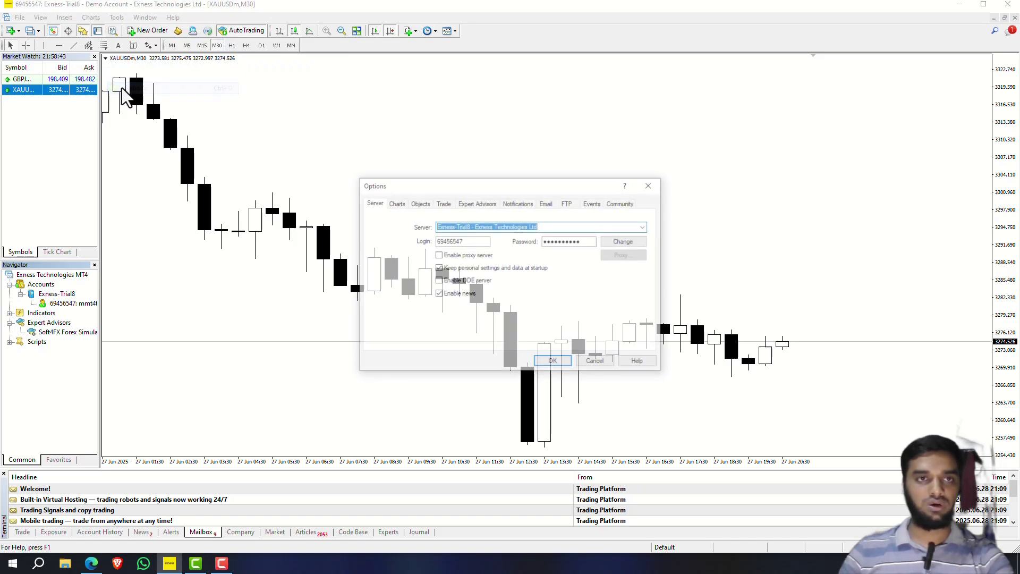
pyautogui.click(443, 203)
pyautogui.click(461, 207)
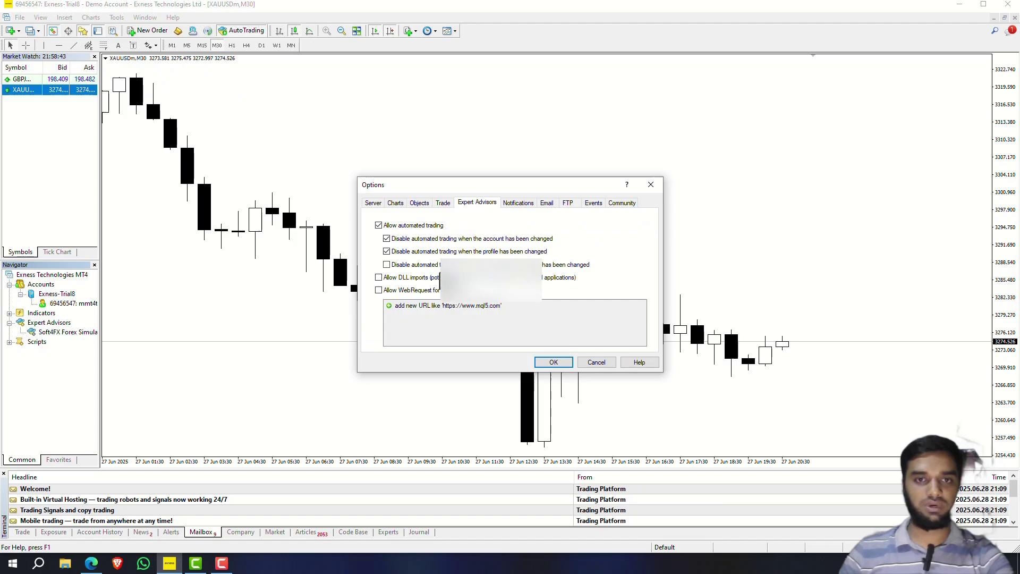
pyautogui.click(539, 363)
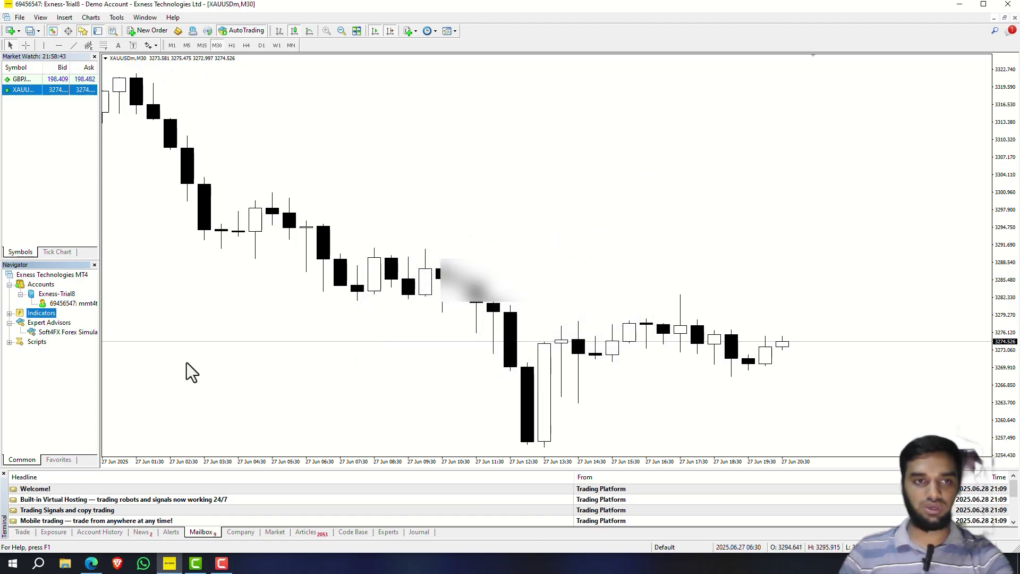
# - Attach the Soft4FX Forex Simulator new expert to the XAUUSDm M30 chart and accept its licence agreement
pyautogui.doubleClick(62, 334)
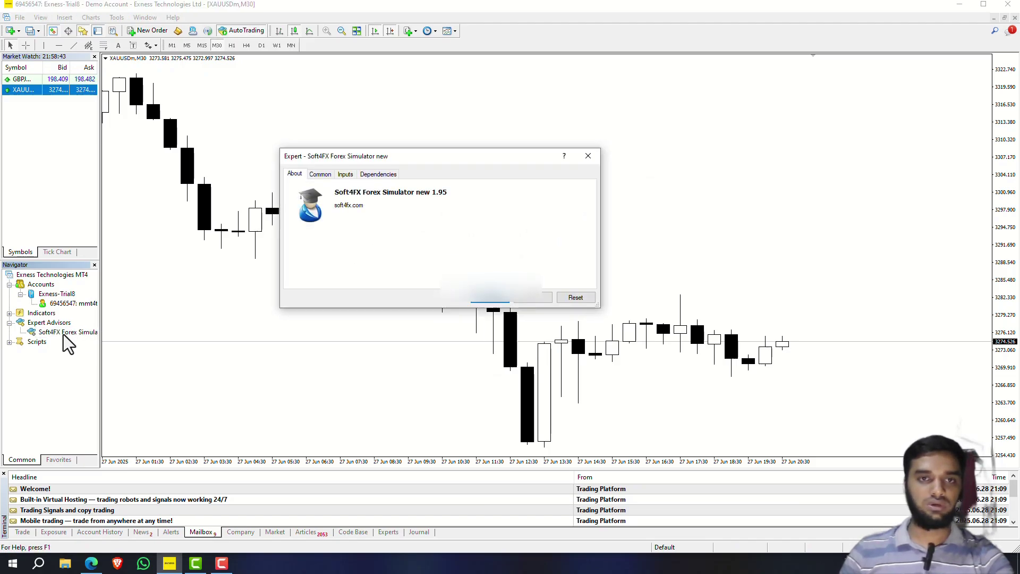
pyautogui.click(492, 295)
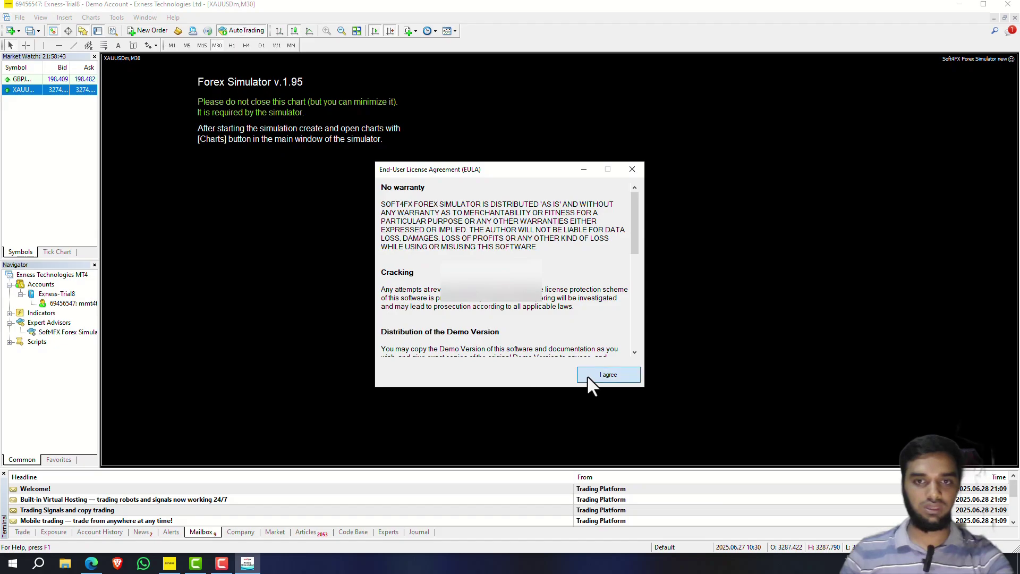
pyautogui.click(587, 375)
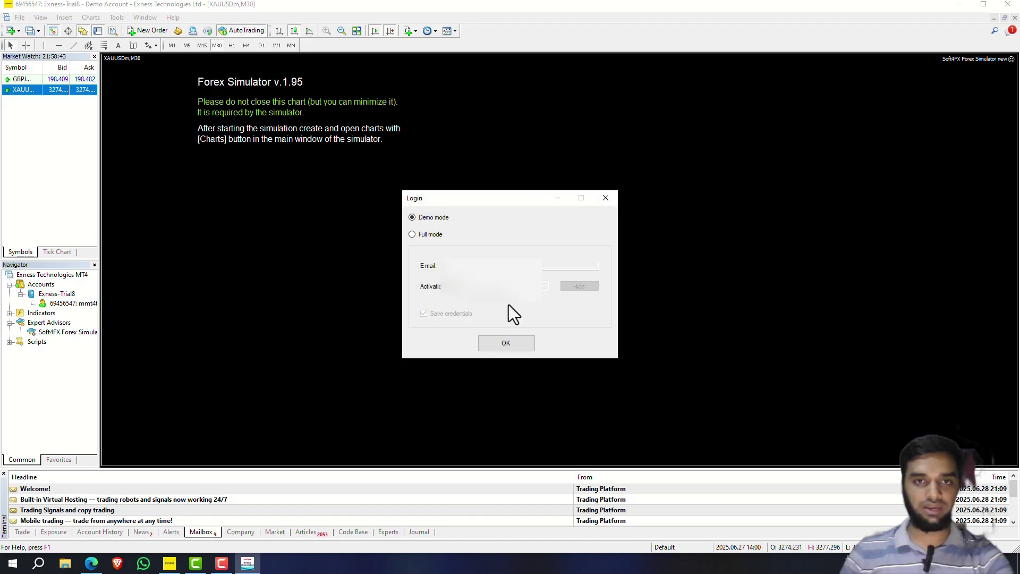
# - Log in to Forex Simulator in Full mode with the account e-mail and activation code, keeping the credentials saved
pyautogui.click(425, 236)
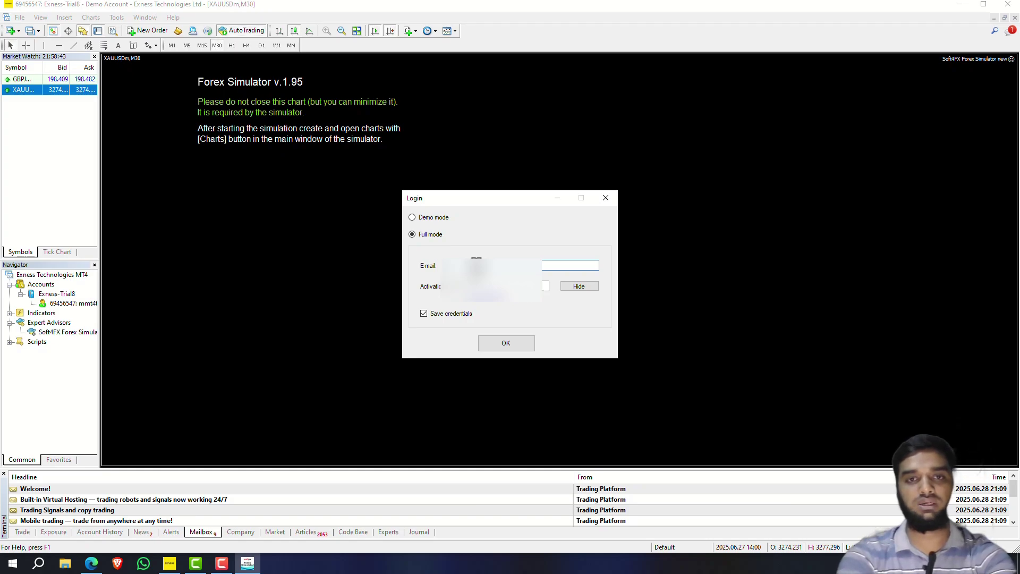
pyautogui.press('Tab')
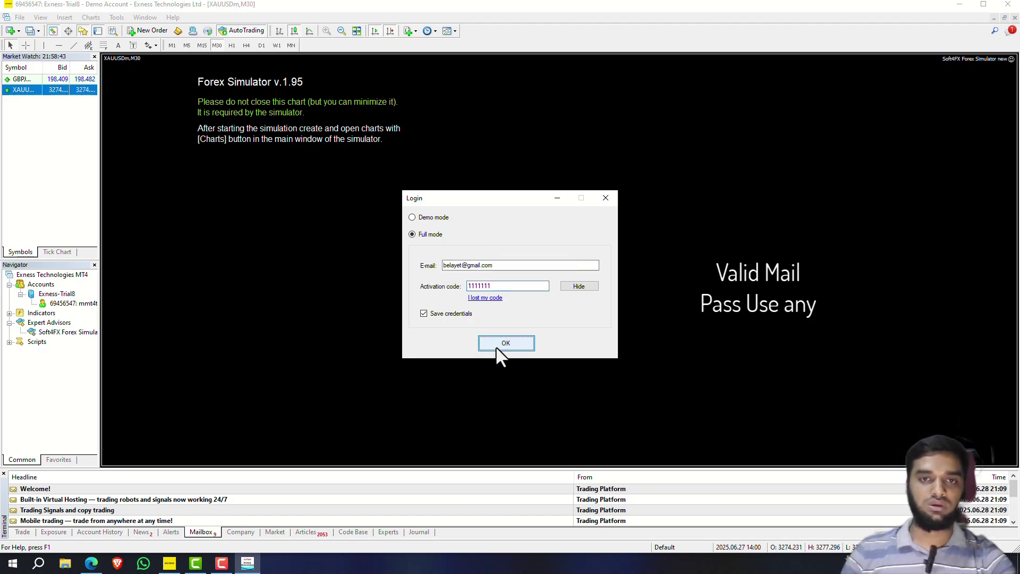
pyautogui.click(500, 344)
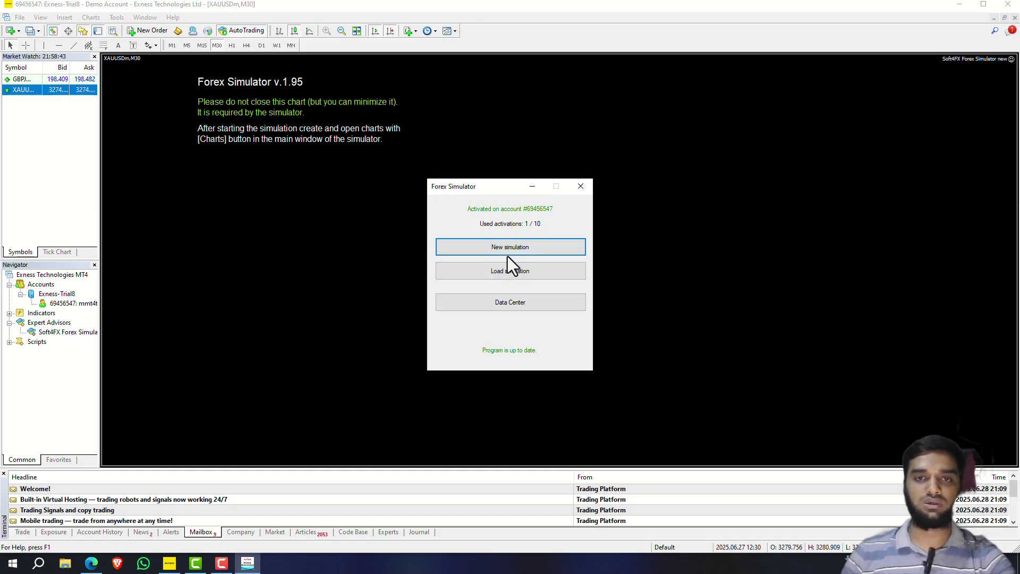
pyautogui.click(503, 243)
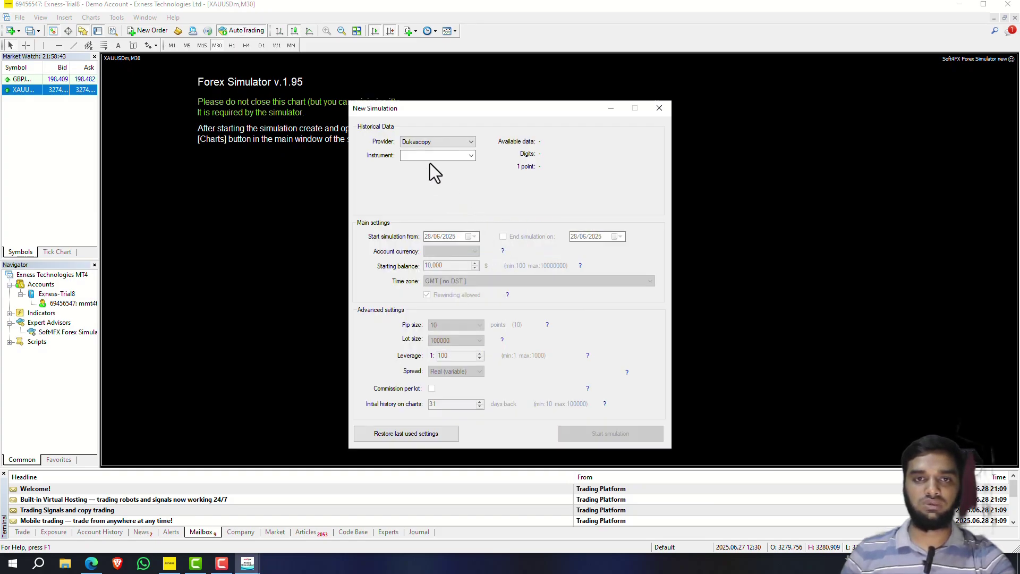
pyautogui.click(658, 110)
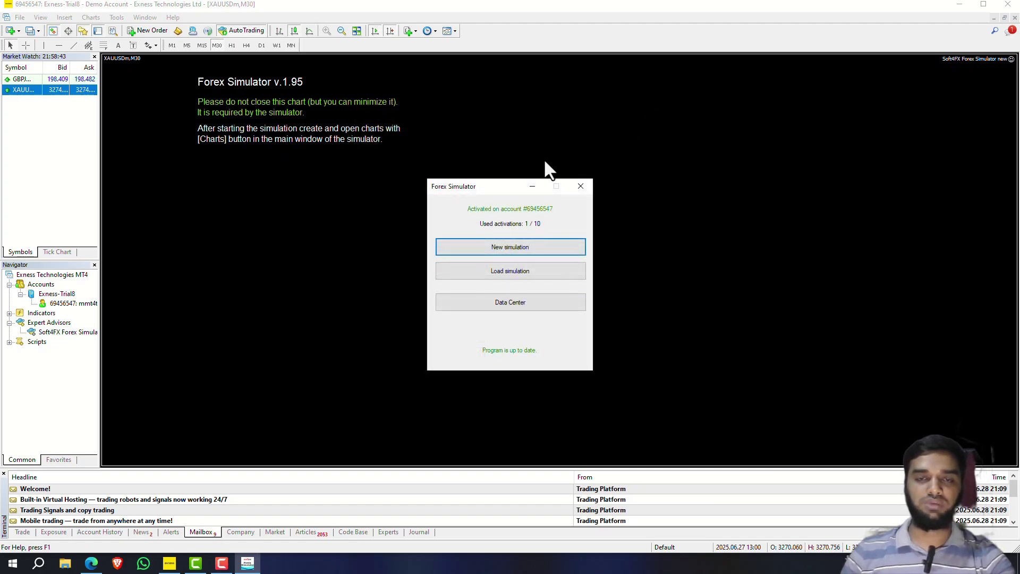
pyautogui.moveTo(491, 187); pyautogui.dragTo(482, 138)
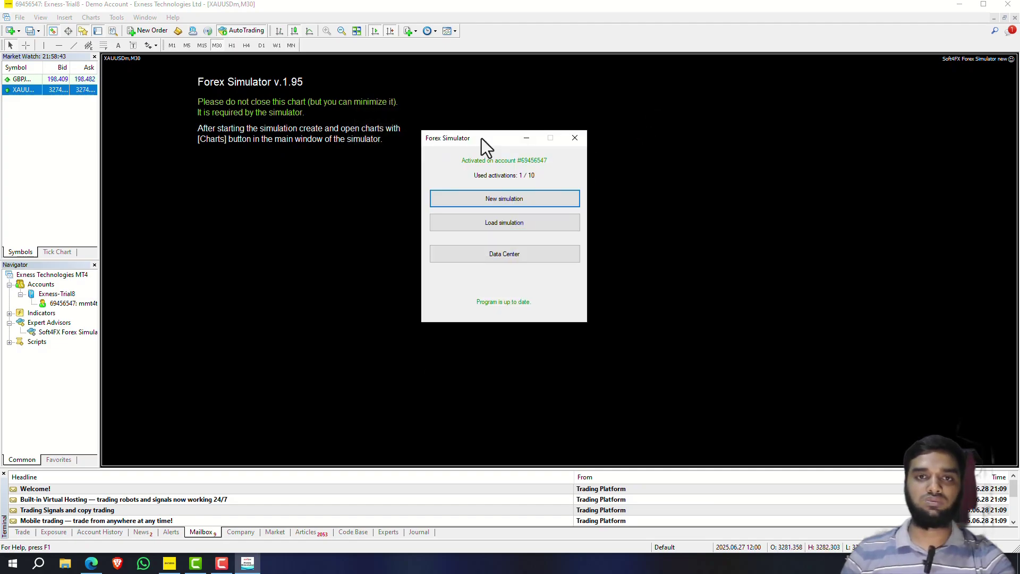
# - In the Data Center, download the economic events calendar and the last 1 year of GBPJPY tick data, stopping the tick download partway
pyautogui.click(511, 254)
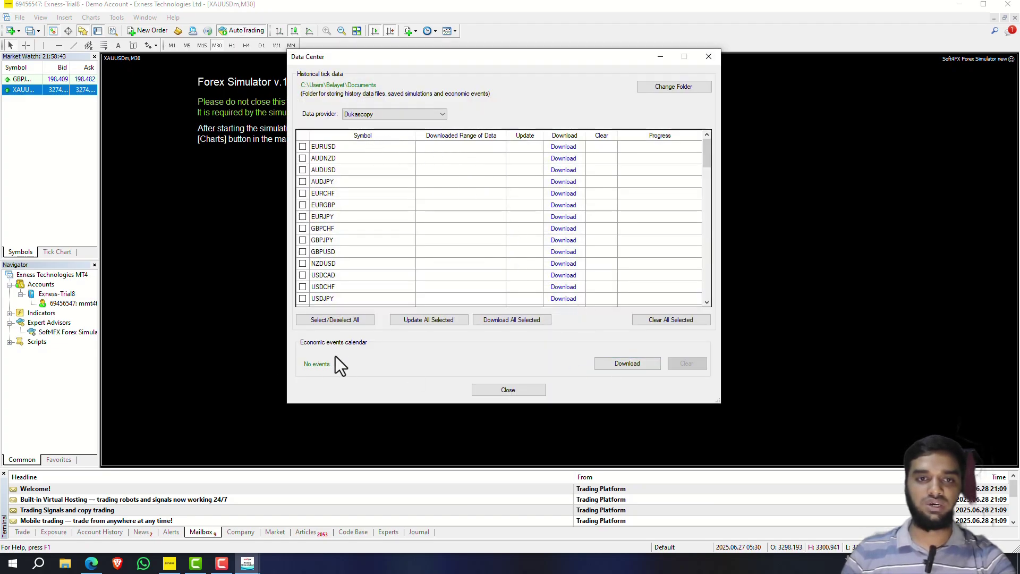
pyautogui.click(627, 363)
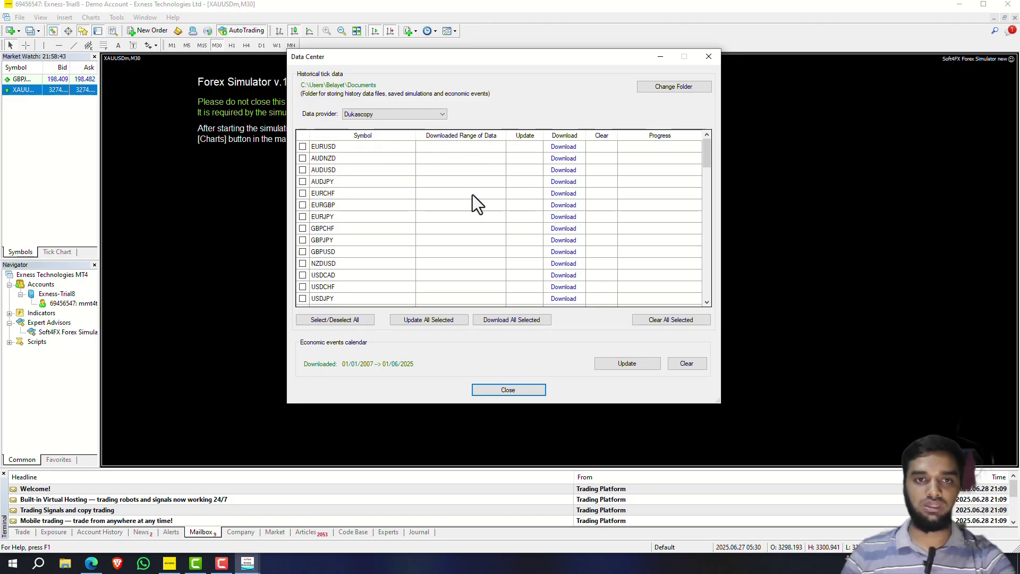
pyautogui.click(559, 240)
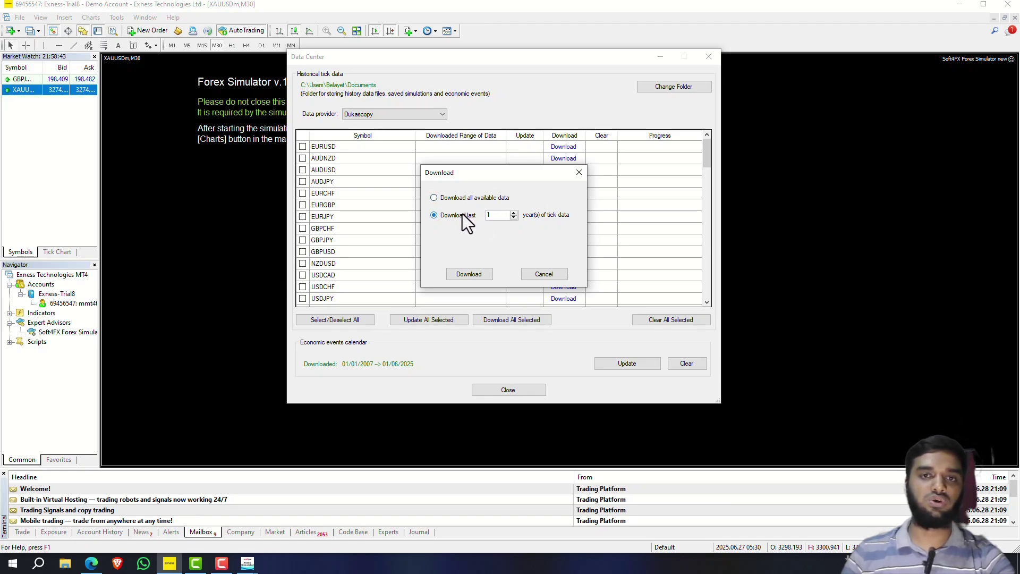
pyautogui.click(466, 271)
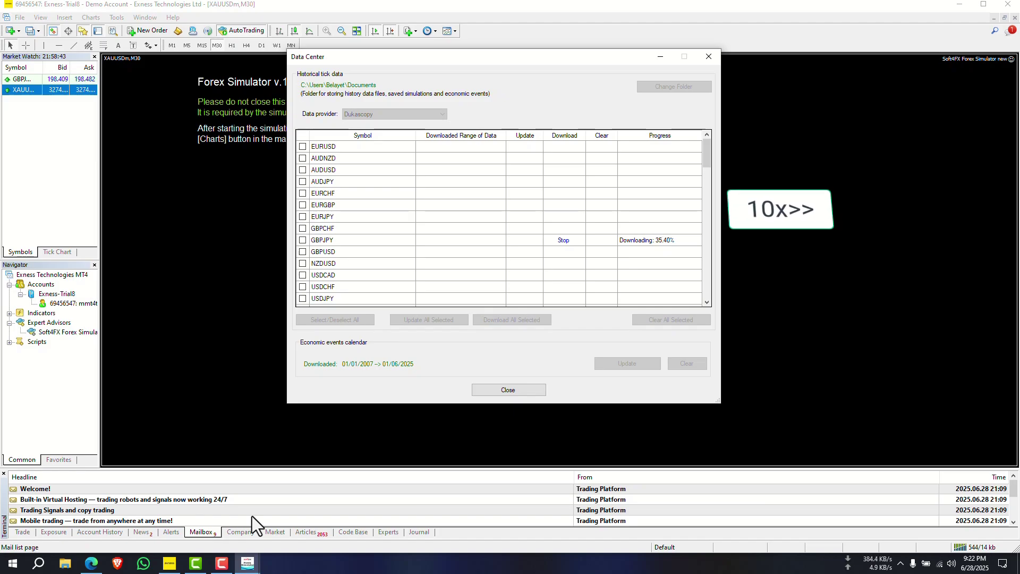
pyautogui.click(565, 240)
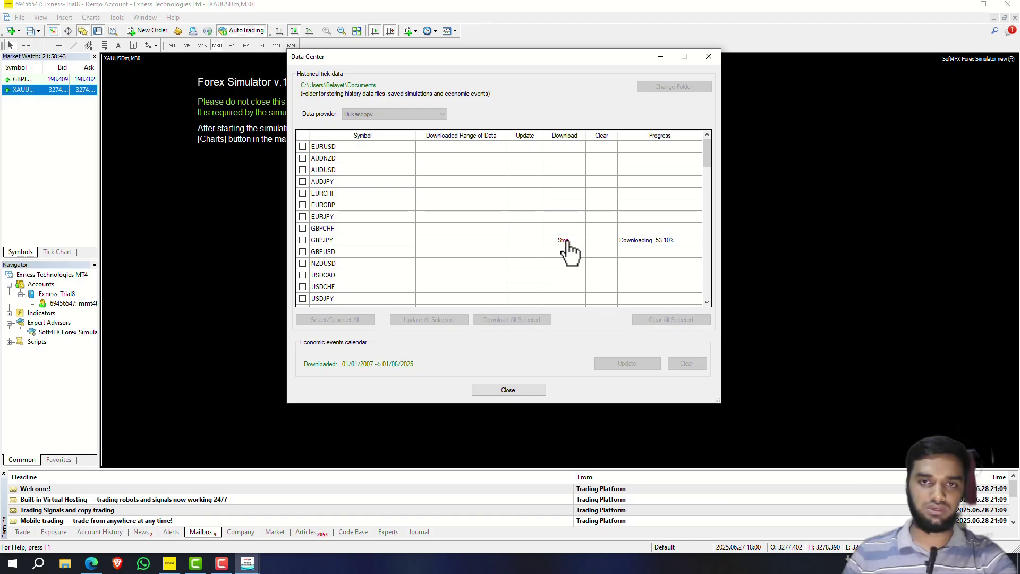
pyautogui.click(508, 390)
# - Start a new simulation on Dukascopy GBPJPY data with a fixed spread of 10 points
pyautogui.click(463, 205)
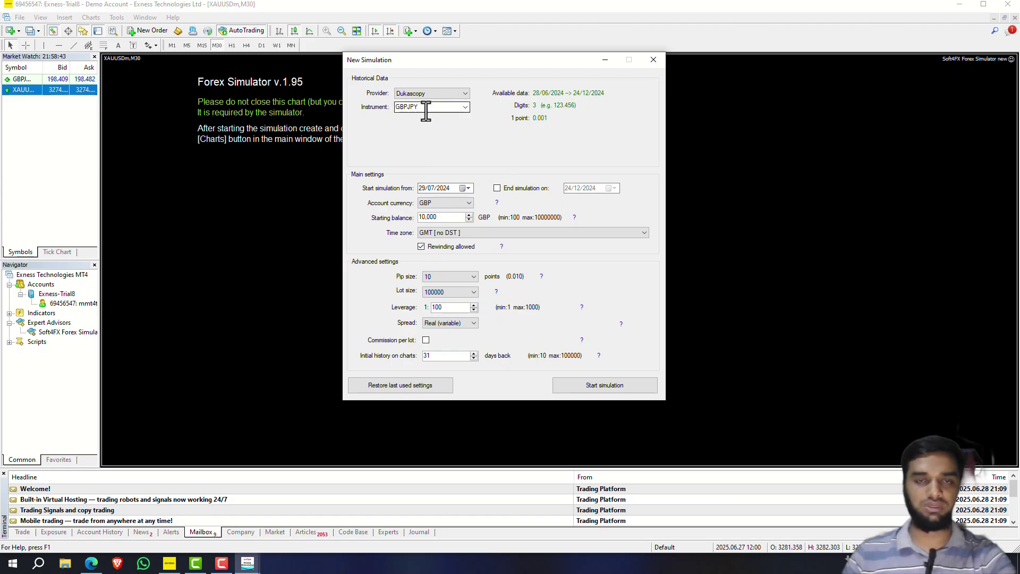
pyautogui.click(434, 324)
pyautogui.click(434, 339)
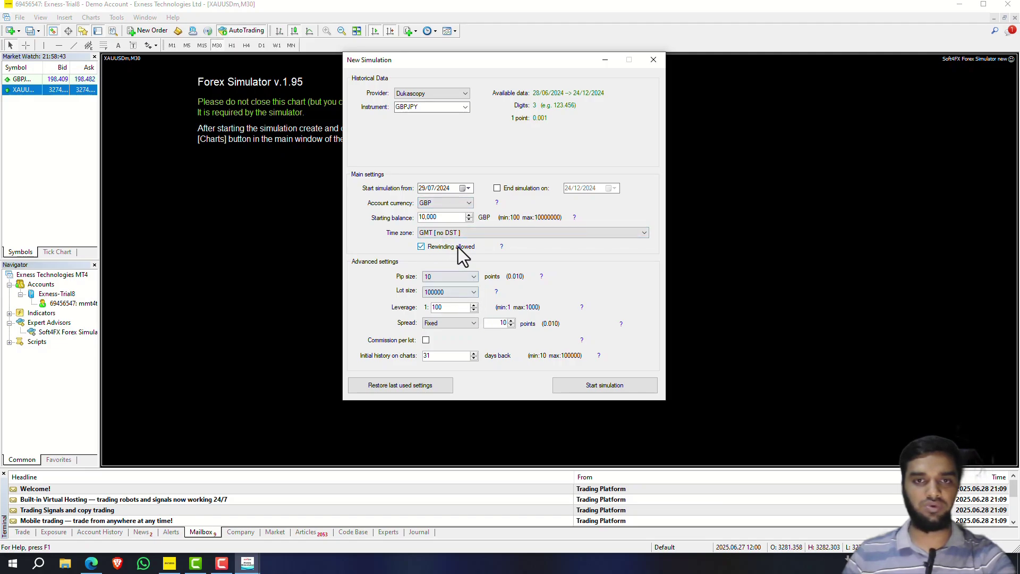
pyautogui.click(588, 388)
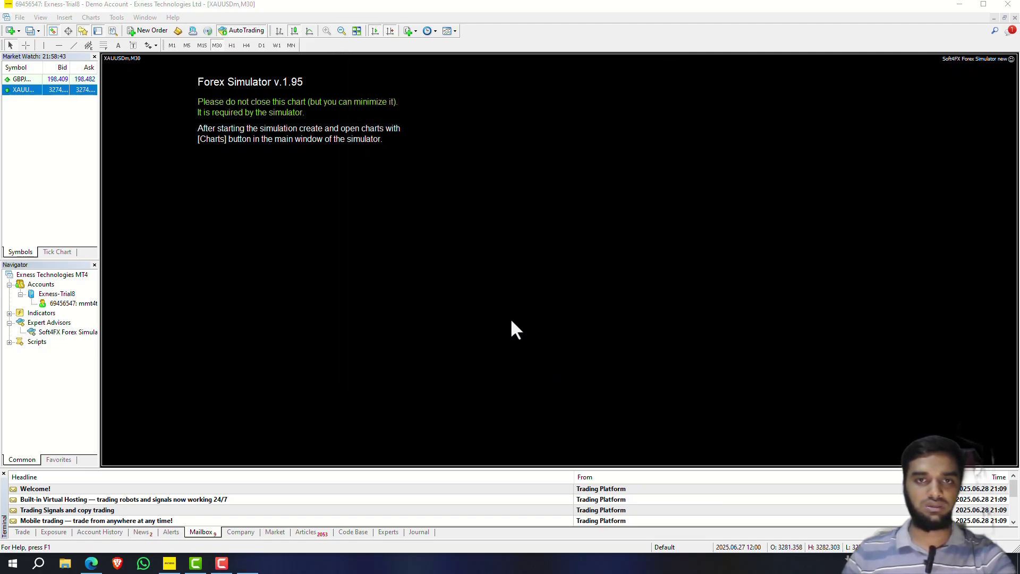
# - Add standard GBPJPY charts for H1, H4 and M30 with 10000 bars each, and open all three offline charts
pyautogui.click(492, 336)
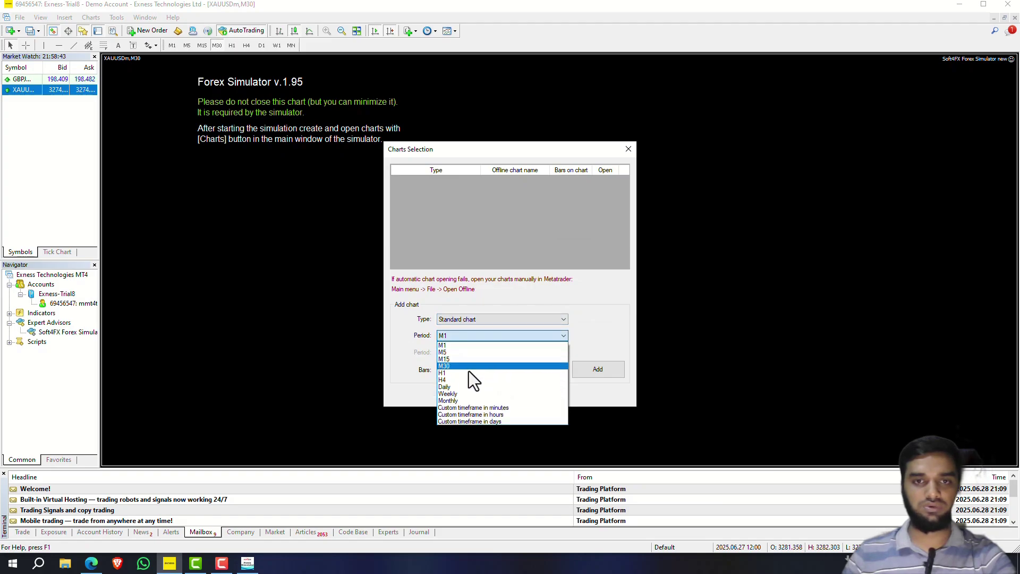
pyautogui.click(467, 375)
pyautogui.click(589, 368)
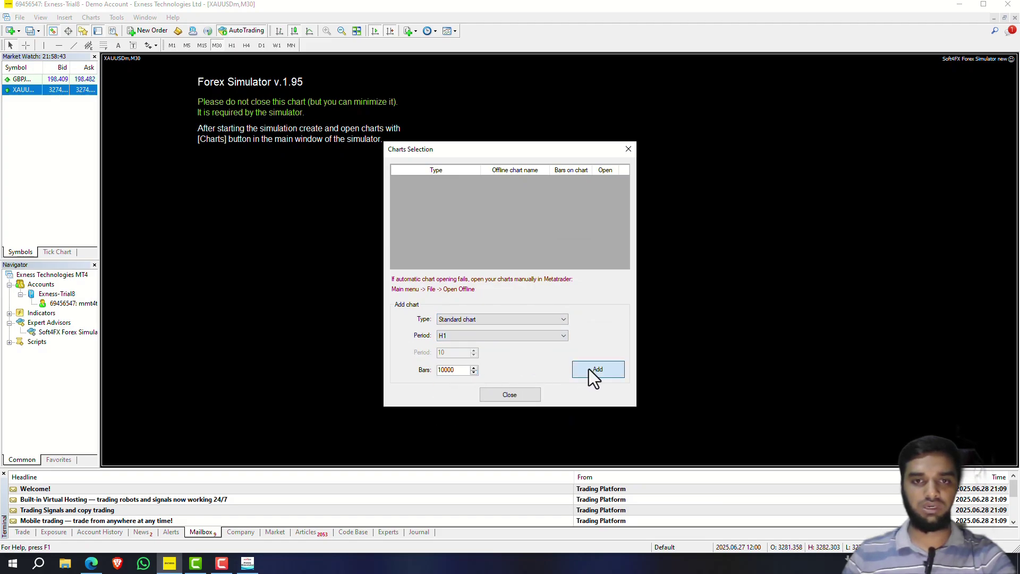
pyautogui.click(524, 334)
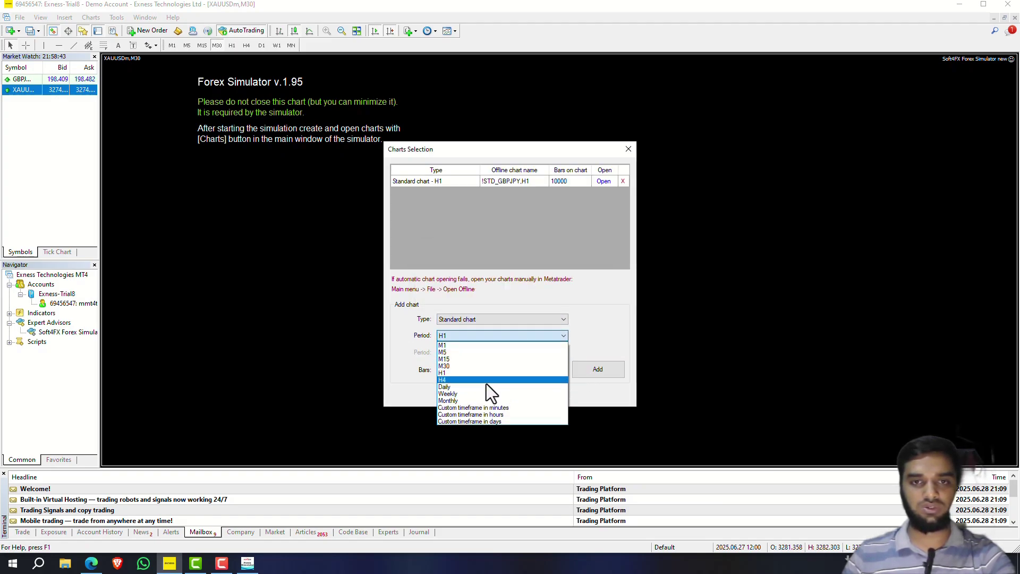
pyautogui.click(486, 379)
pyautogui.click(579, 370)
pyautogui.click(477, 340)
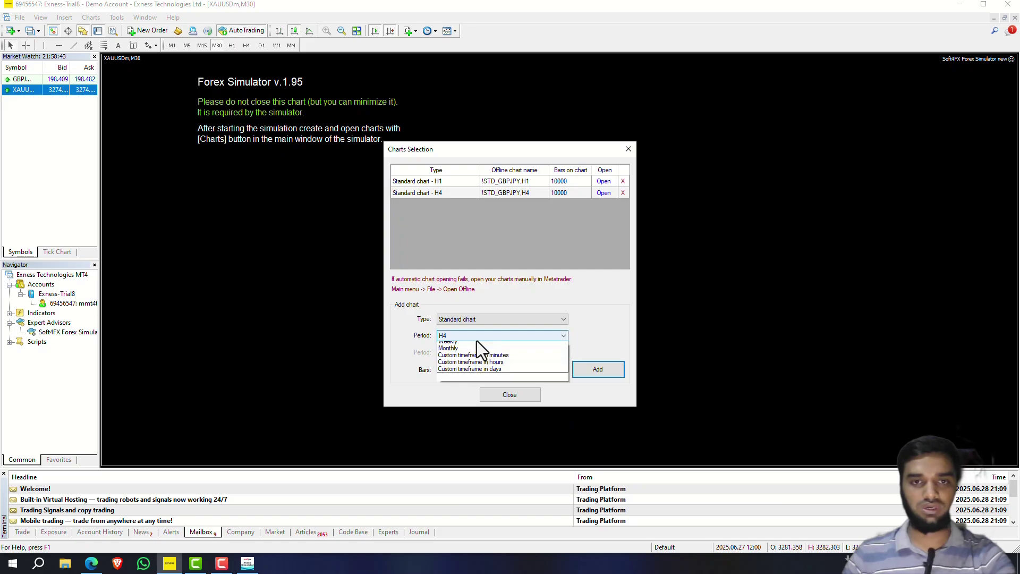
pyautogui.click(457, 366)
pyautogui.click(593, 377)
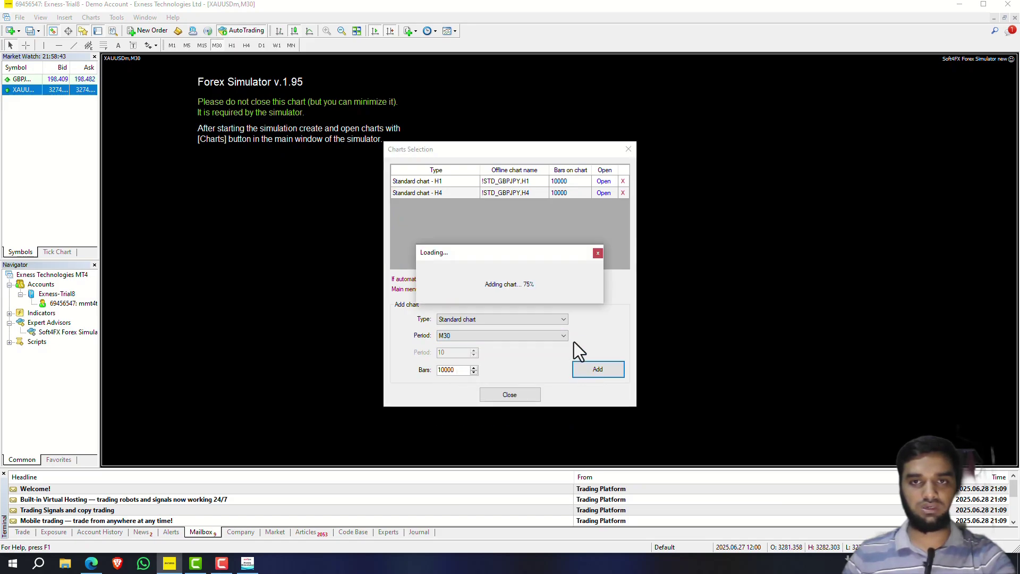
pyautogui.click(604, 196)
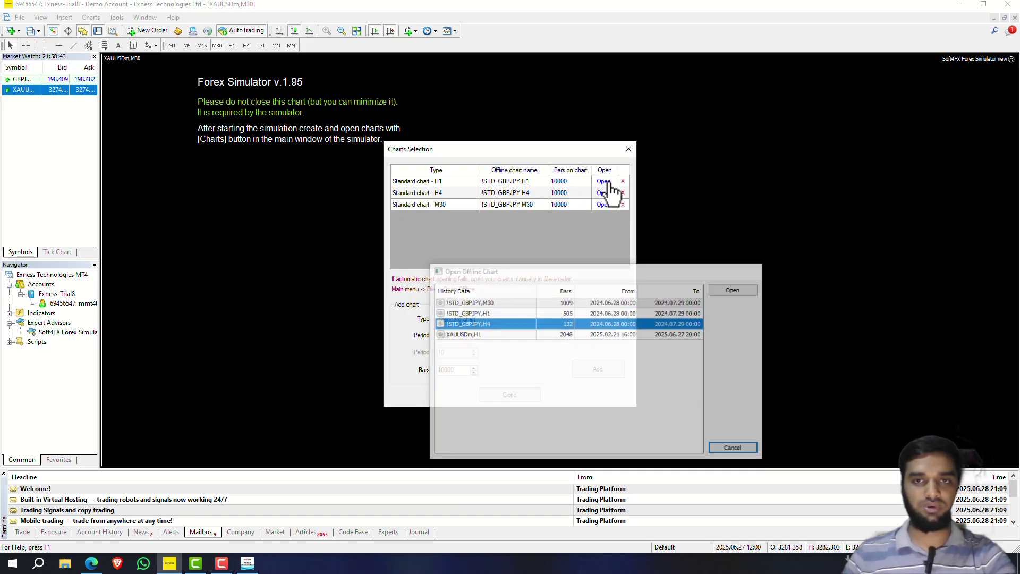
pyautogui.click(604, 204)
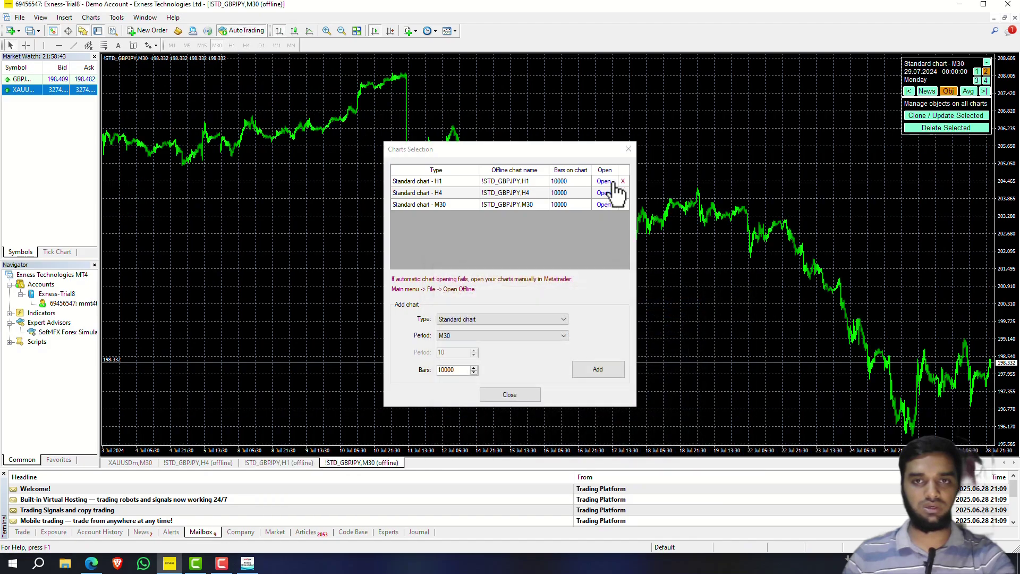
# - Apply the Black On White color scheme to the GBPJPY H4 chart and display its prices as candlesticks
pyautogui.rightClick(310, 94)
pyautogui.click(330, 283)
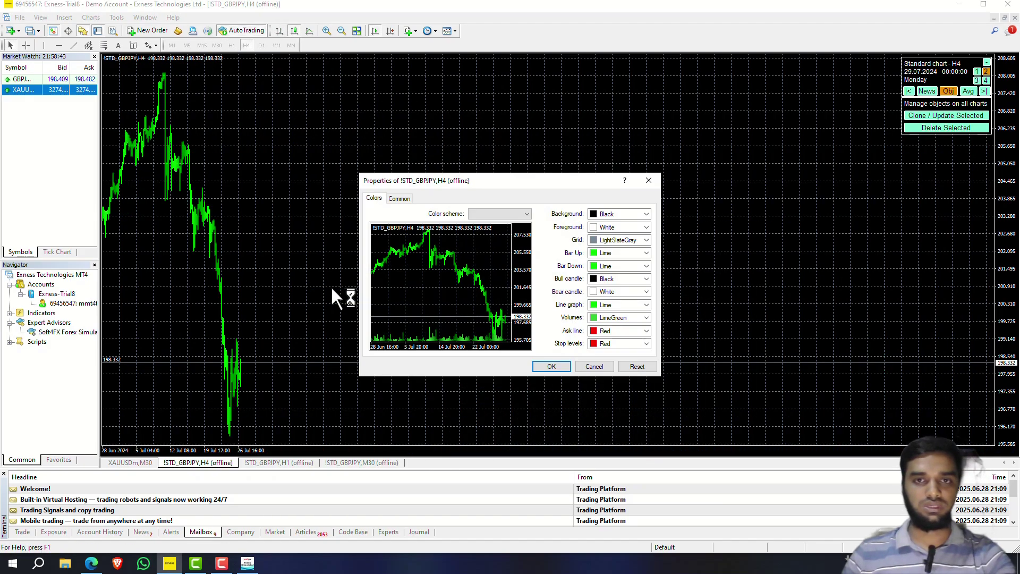
pyautogui.click(519, 214)
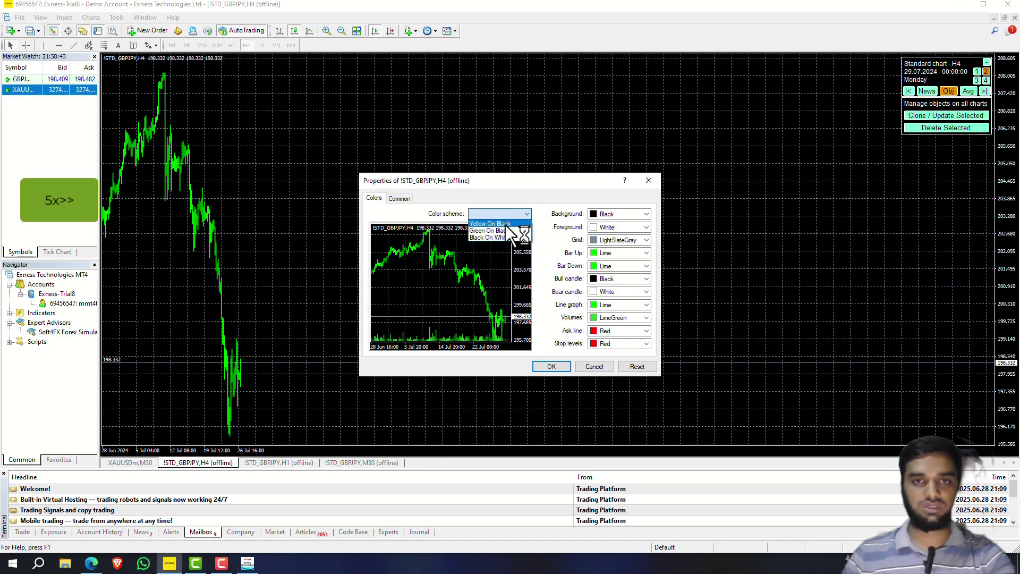
pyautogui.click(505, 237)
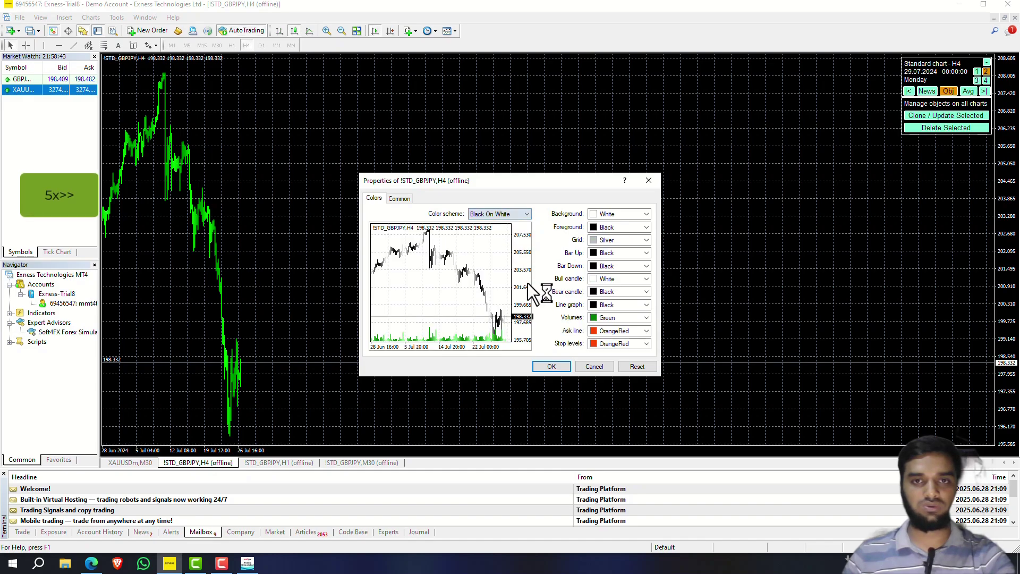
pyautogui.click(553, 367)
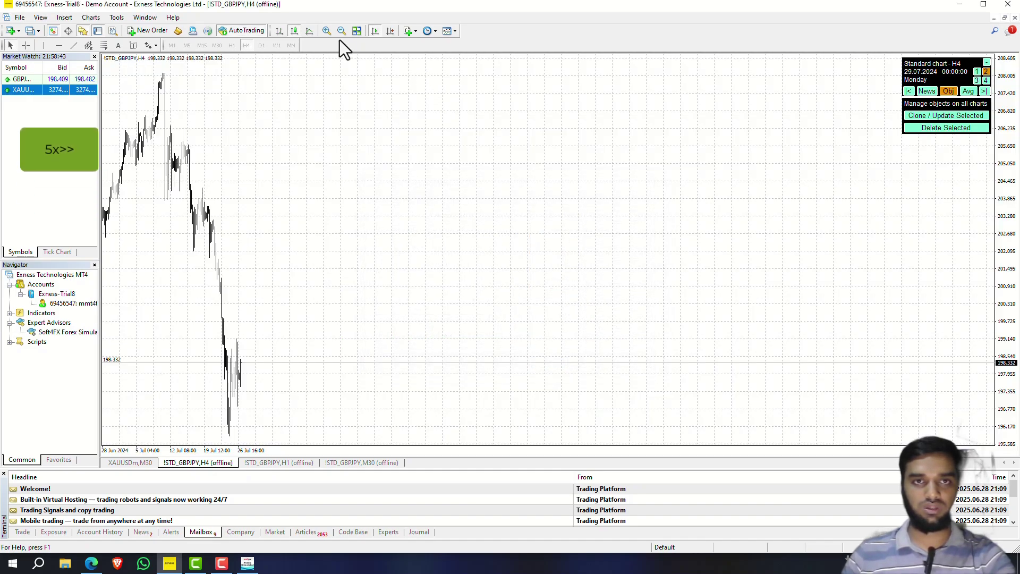
pyautogui.click(325, 36)
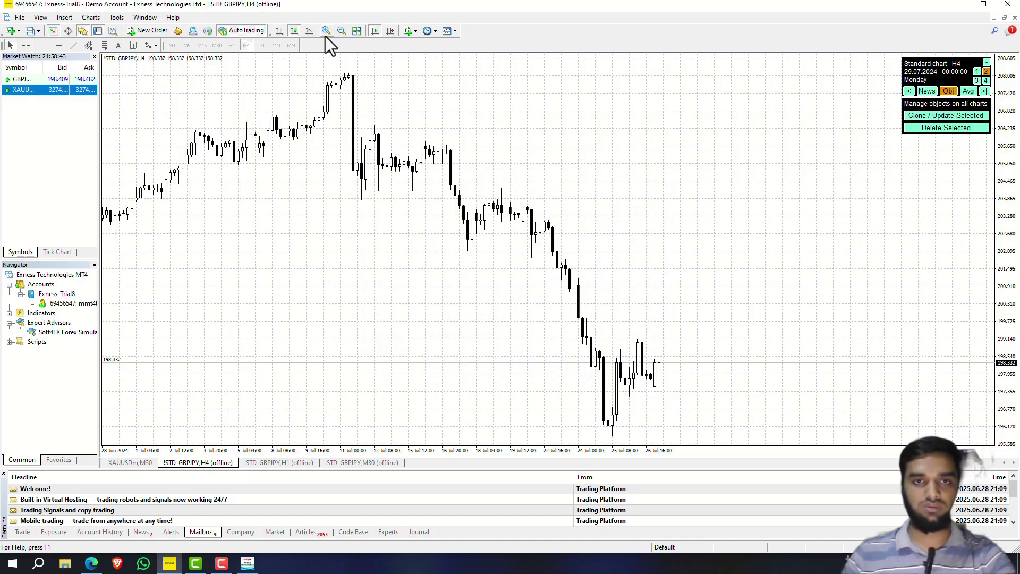
# - Minimize the XAUUSDm M30 chart and tile the three GBPJPY charts side by side
pyautogui.click(356, 31)
pyautogui.click(545, 62)
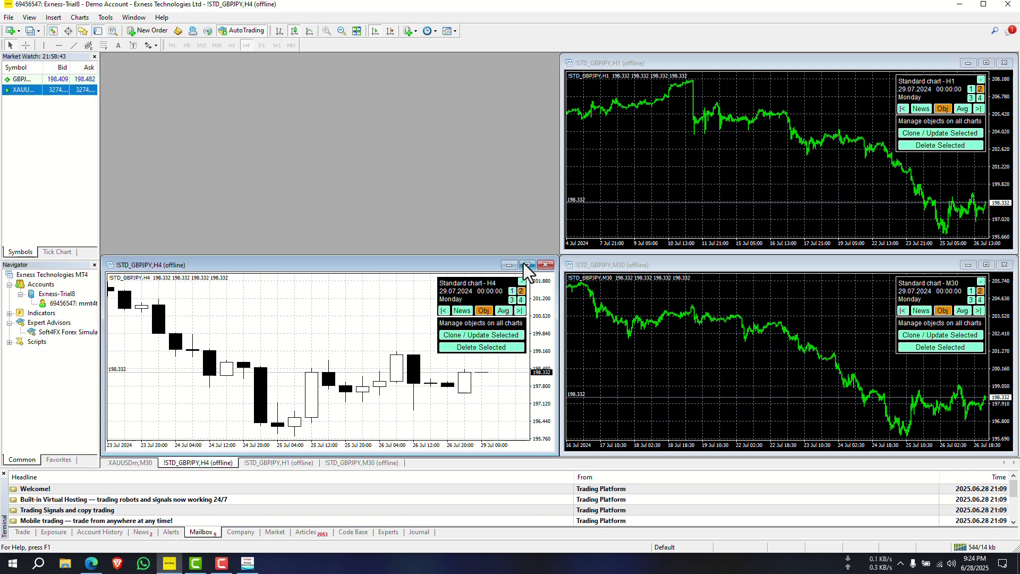
pyautogui.click(357, 31)
# - Apply the Black On White color scheme to the GBPJPY H1 chart and display its prices as candlesticks
pyautogui.press('F8')
pyautogui.click(499, 213)
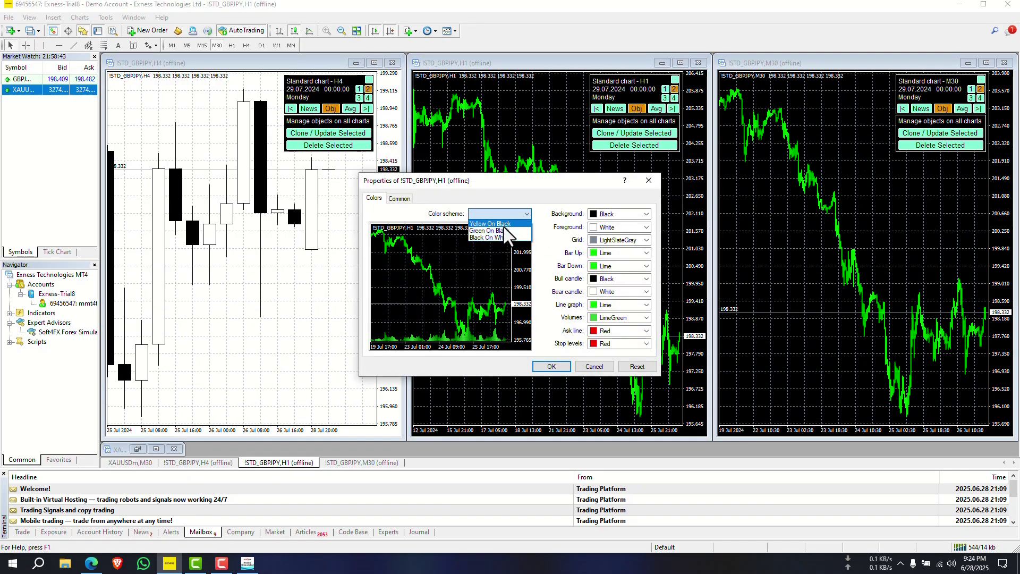
pyautogui.click(496, 237)
pyautogui.click(548, 365)
pyautogui.click(327, 31)
pyautogui.click(294, 30)
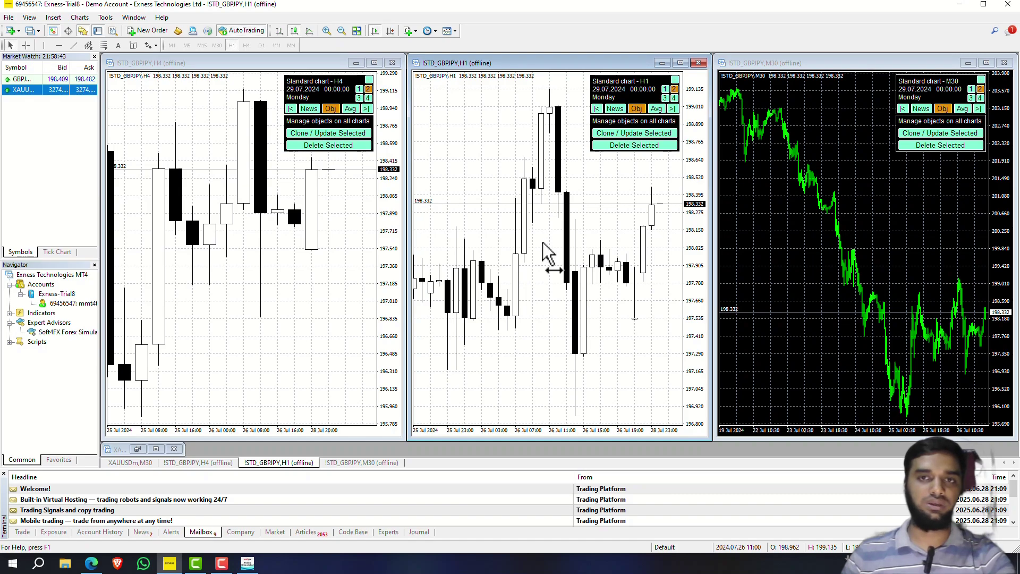
pyautogui.rightClick(569, 217)
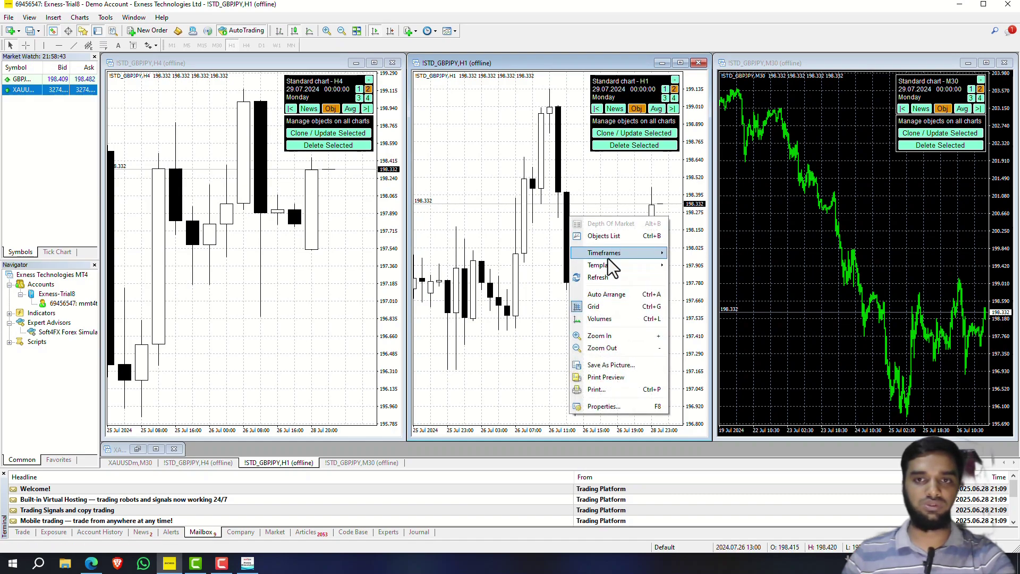
pyautogui.moveTo(608, 269)
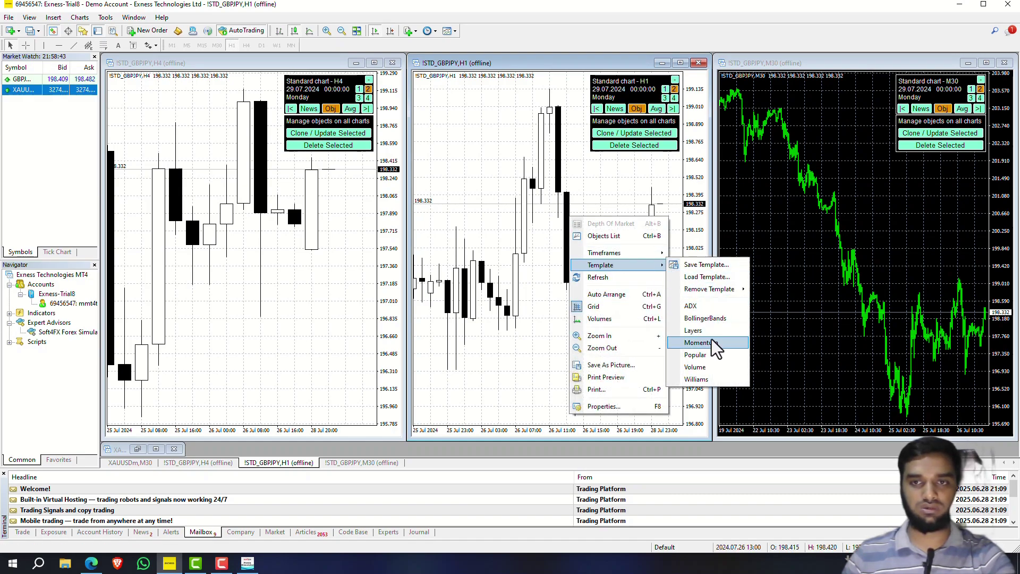
pyautogui.click(804, 348)
# - Apply the Black On White color scheme to the GBPJPY M30 chart and display its prices as enlarged candlesticks
pyautogui.rightClick(761, 213)
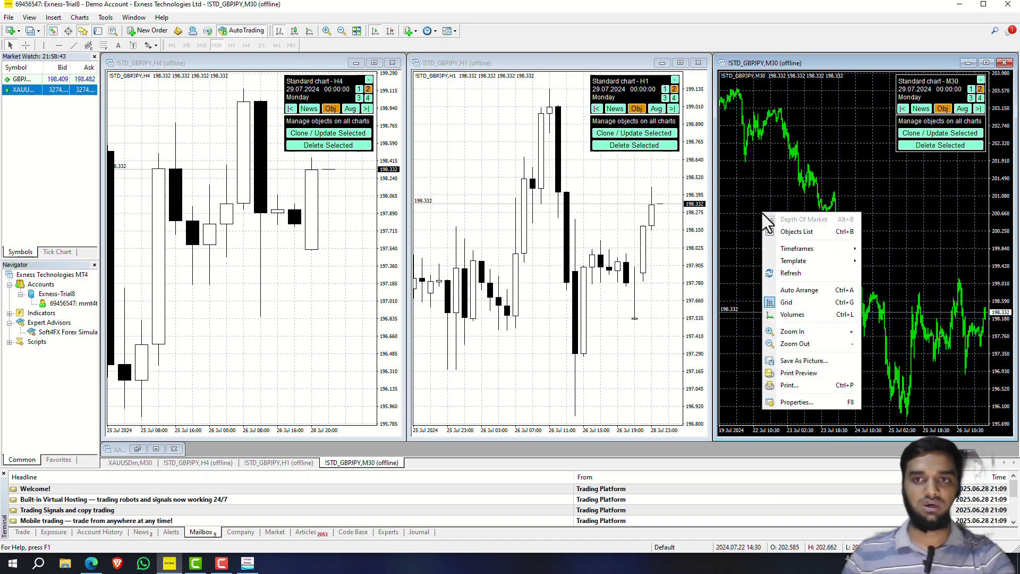
pyautogui.click(794, 402)
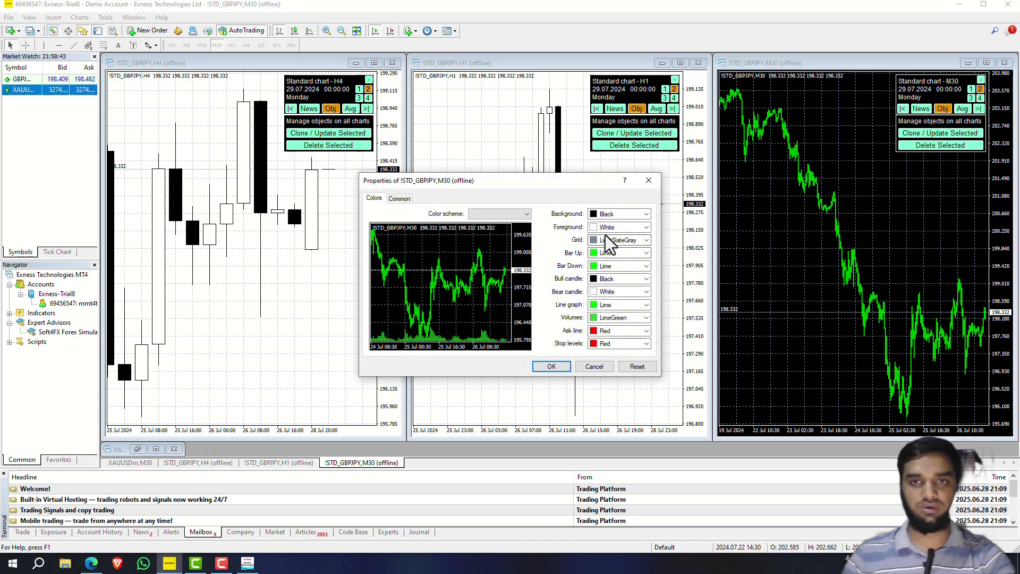
pyautogui.click(527, 215)
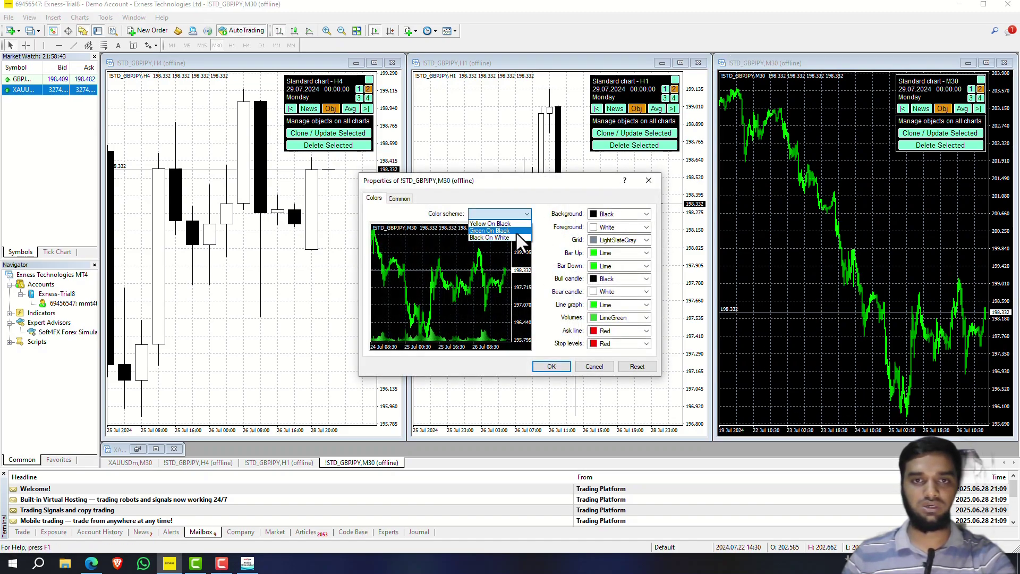
pyautogui.click(489, 238)
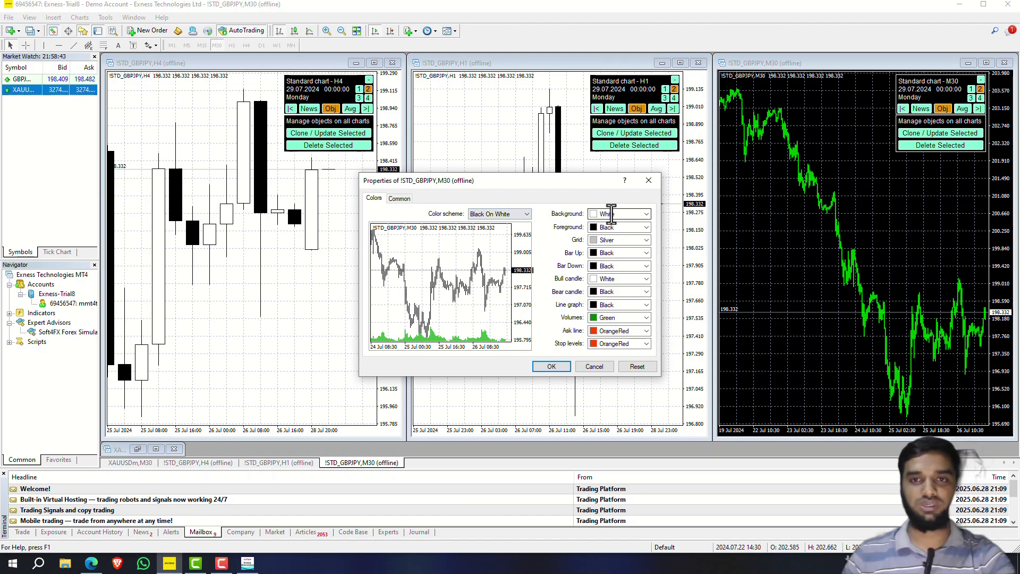
pyautogui.click(551, 366)
pyautogui.click(326, 30)
pyautogui.click(325, 30)
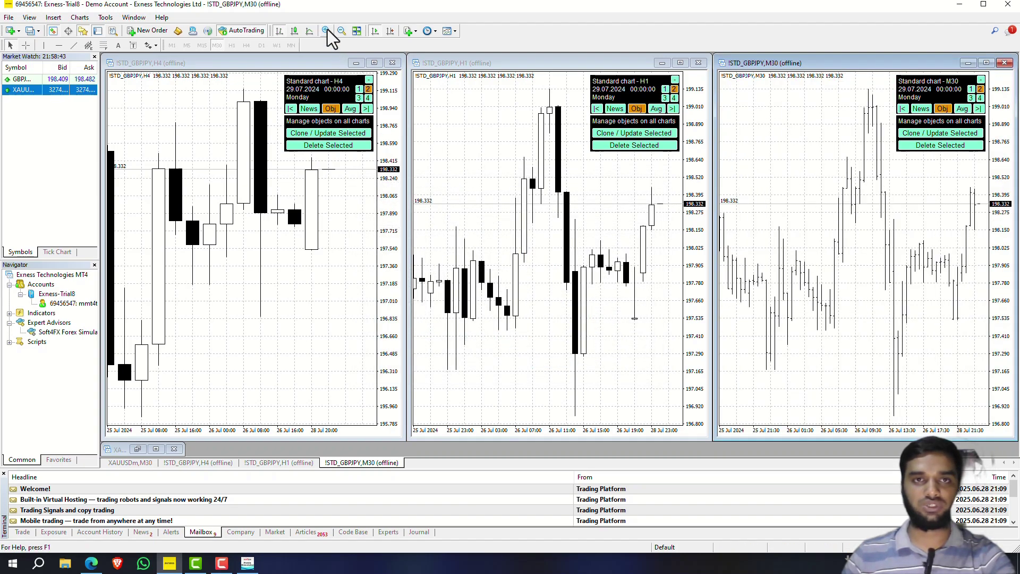
pyautogui.click(326, 30)
pyautogui.click(295, 31)
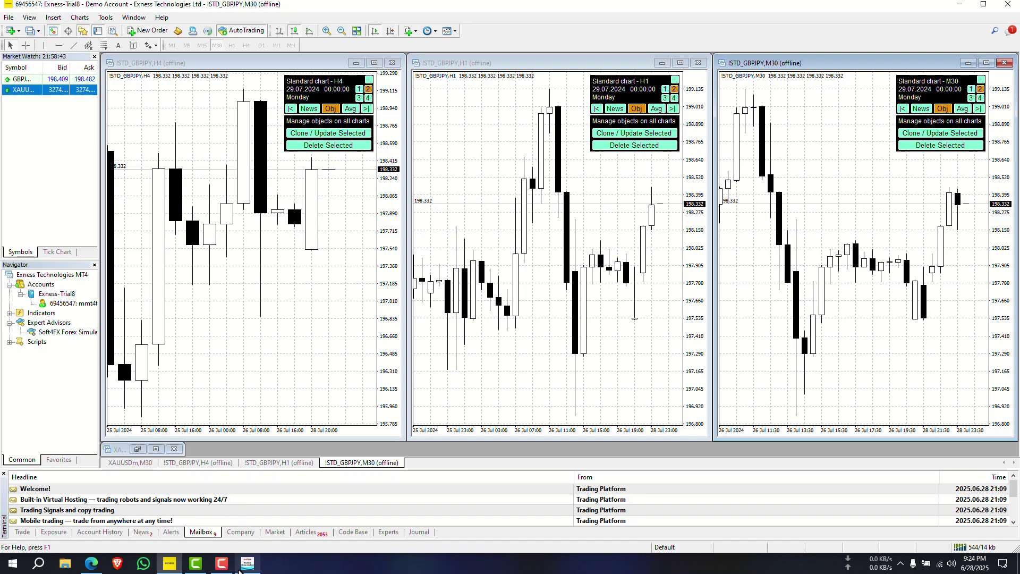
# - Bring up the simulator control window, run the GBPJPY simulation at 156 ticks/sec for a few simulated minutes, and pause it
pyautogui.moveTo(250, 565)
pyautogui.click(255, 534)
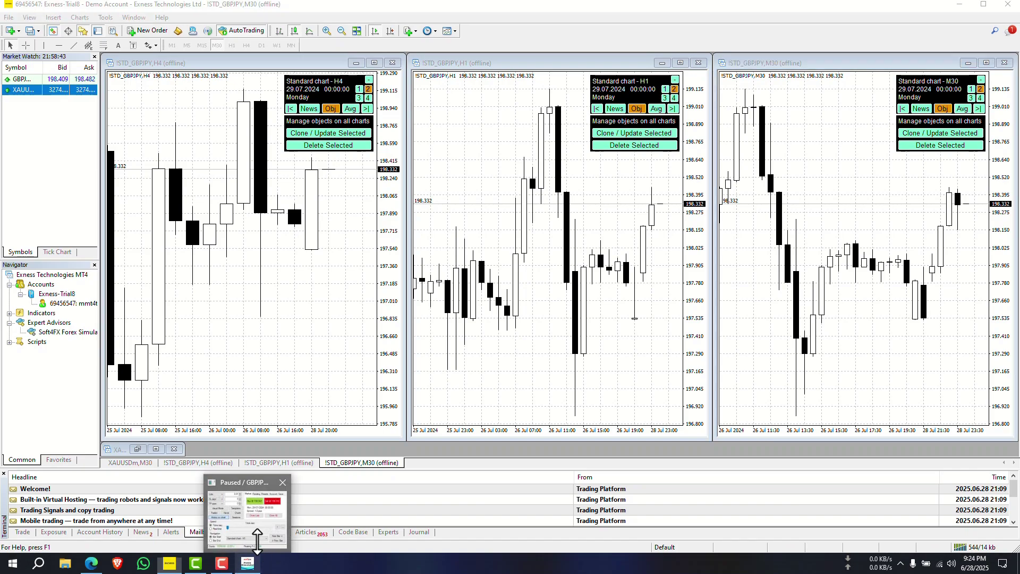
pyautogui.click(246, 568)
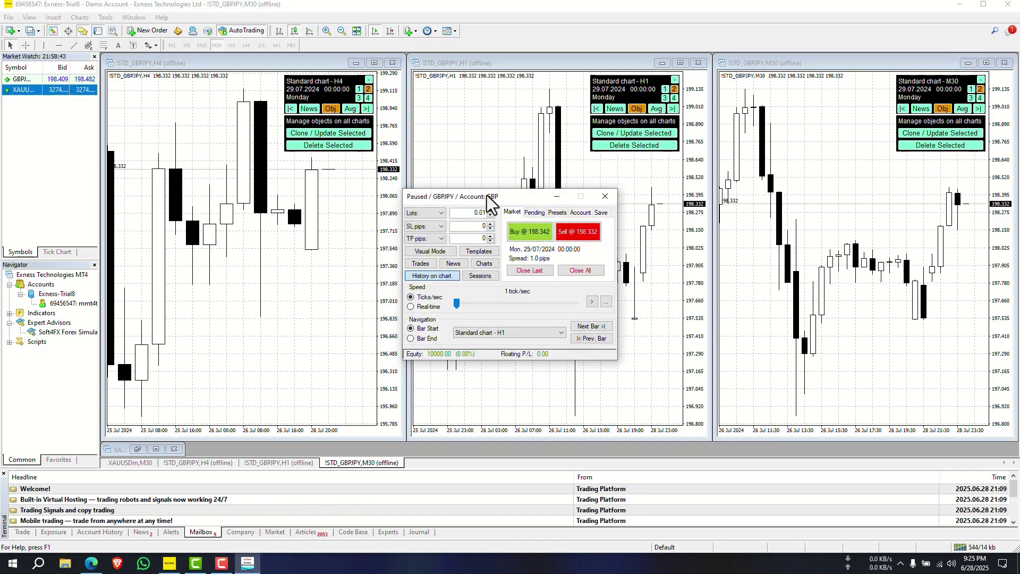
pyautogui.moveTo(491, 202); pyautogui.dragTo(461, 272)
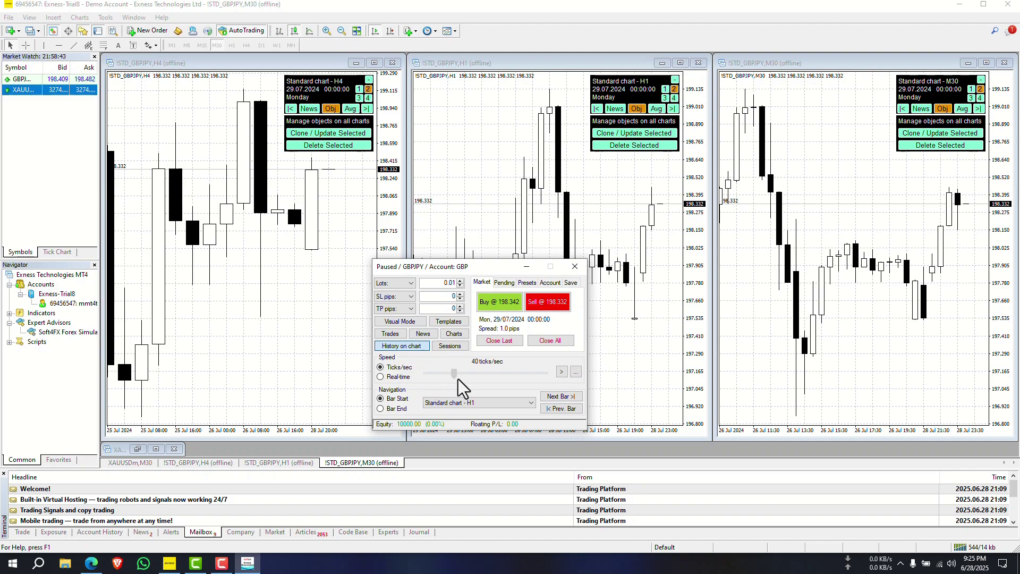
pyautogui.click(564, 375)
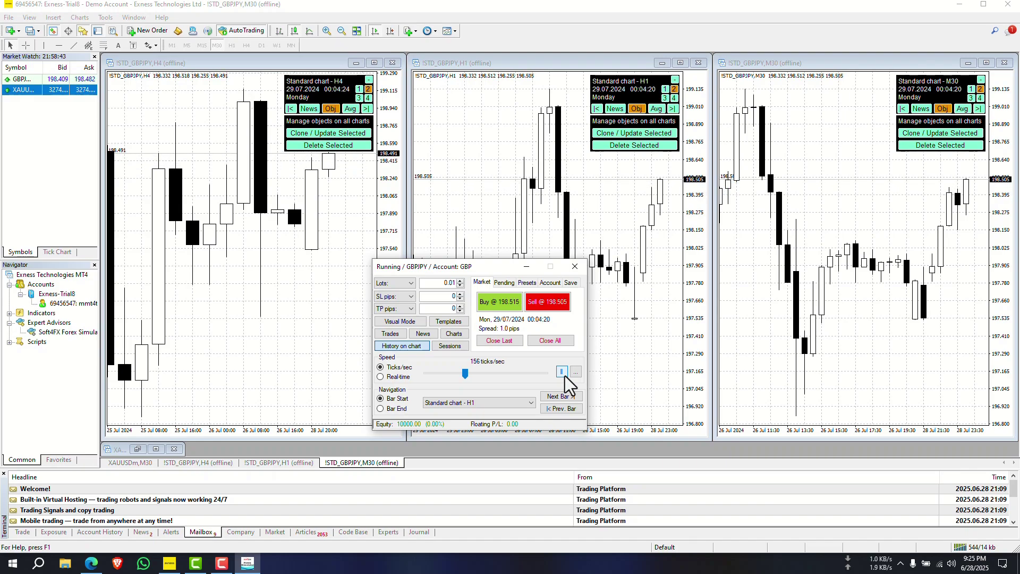
pyautogui.click(564, 374)
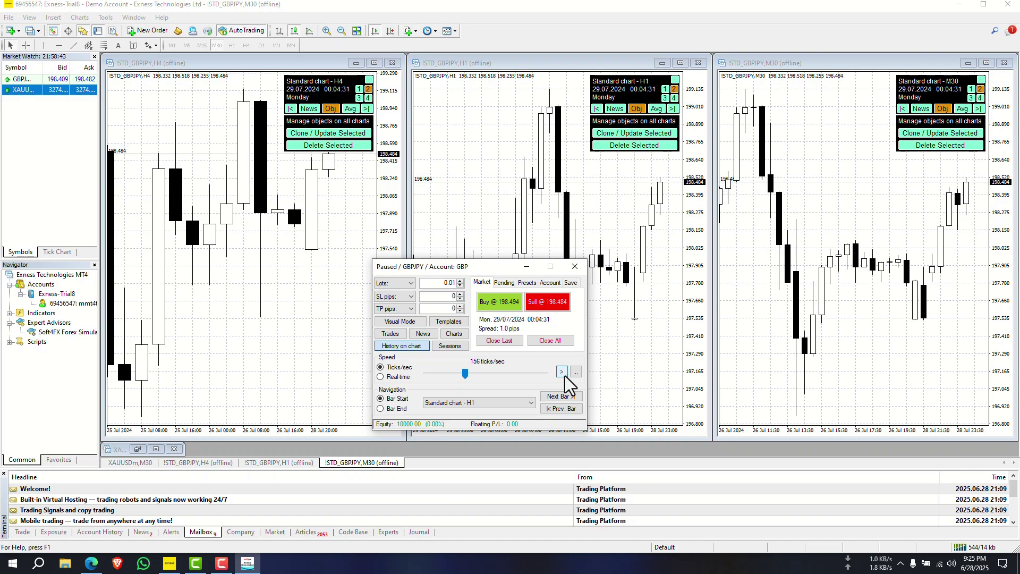
# - Set the simulator's order sizing to Risk % at 1.00 and enable Visual Mode
pyautogui.click(393, 282)
pyautogui.click(385, 298)
pyautogui.click(484, 301)
pyautogui.click(585, 315)
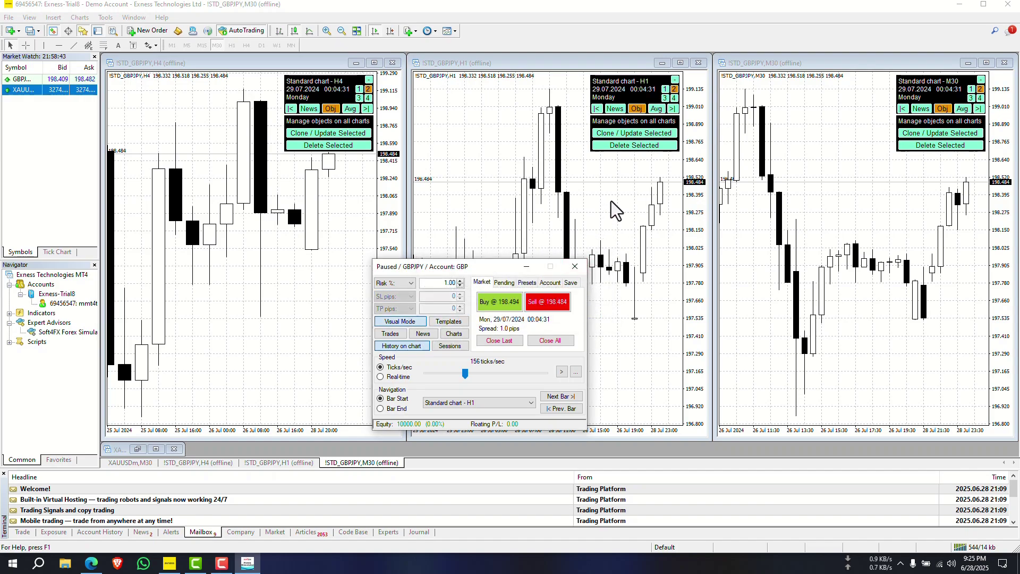
# - Place a visual buy order on GBPJPY with the stop loss at 198.240 and no take profit
pyautogui.click(514, 301)
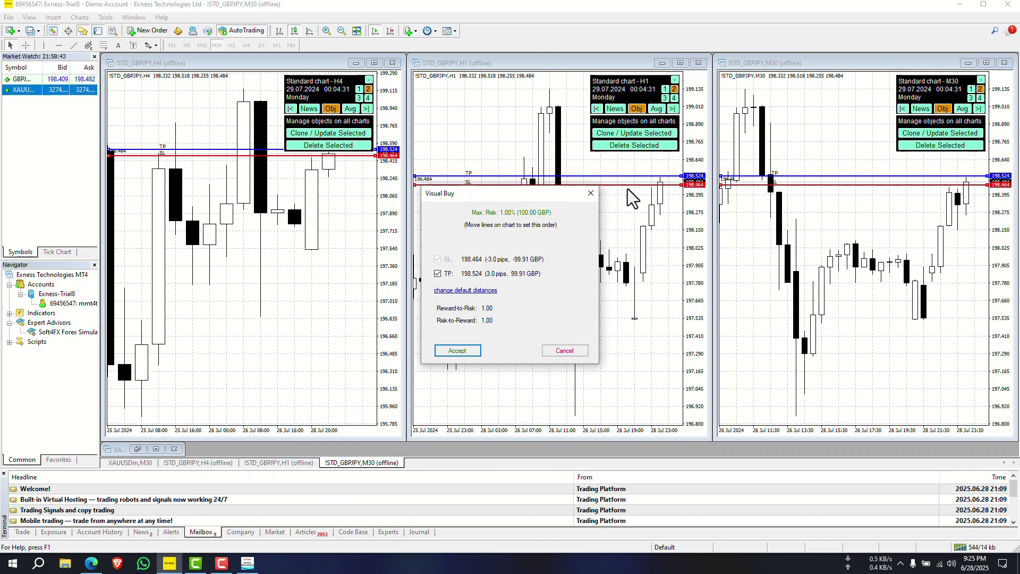
pyautogui.moveTo(634, 186); pyautogui.dragTo(634, 218)
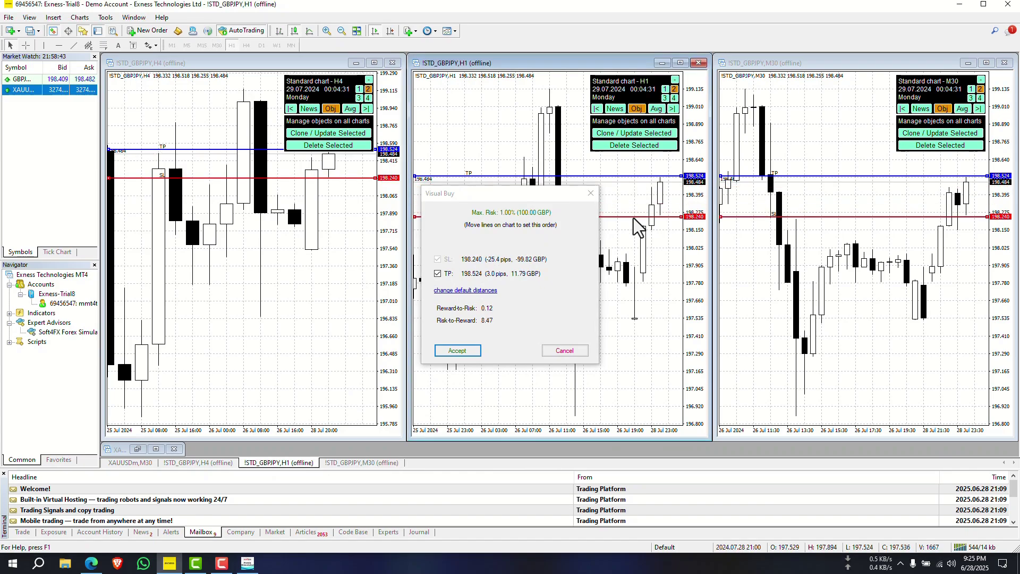
pyautogui.click(437, 274)
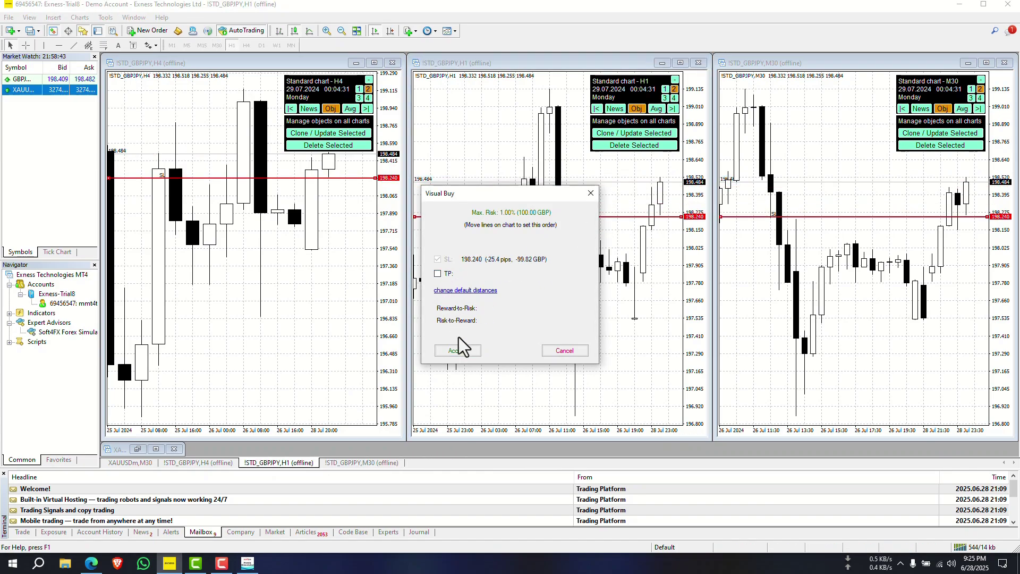
pyautogui.click(460, 351)
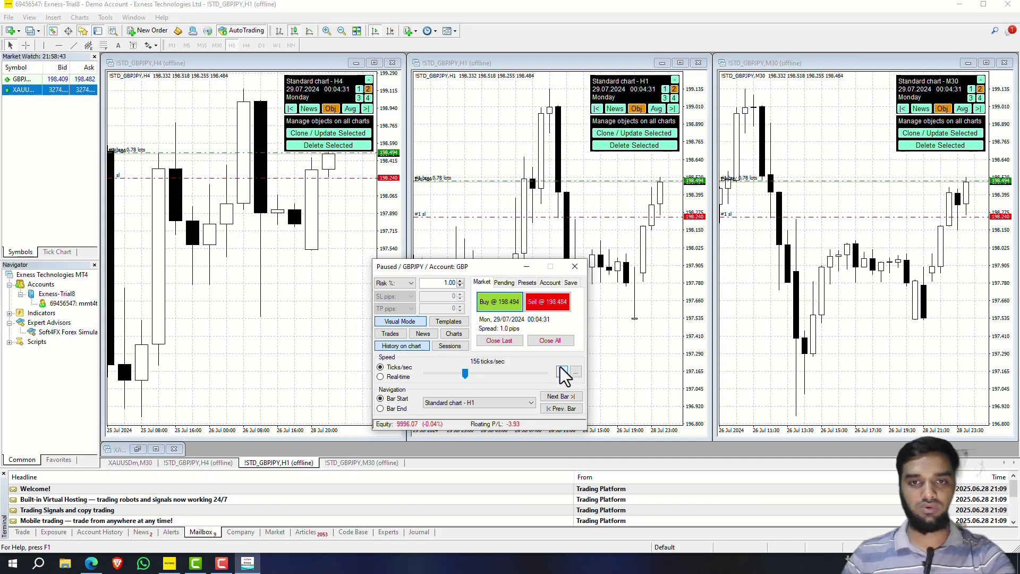
# - Resume the simulation with Visual Mode off and open the trades list with P/L and SL/TP shown in pips
pyautogui.click(393, 325)
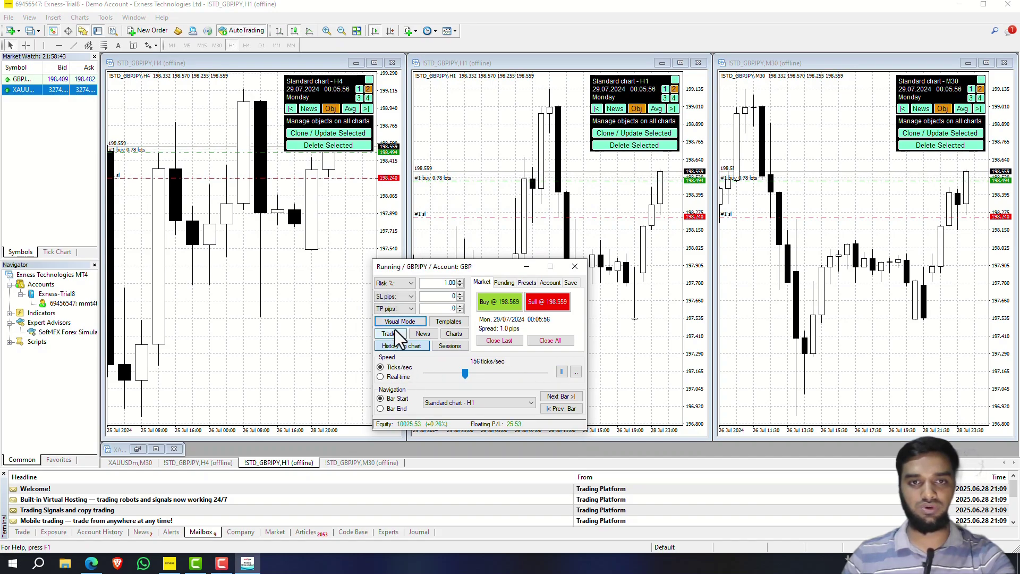
pyautogui.click(395, 330)
pyautogui.moveTo(454, 222); pyautogui.dragTo(321, 252)
pyautogui.click(533, 356)
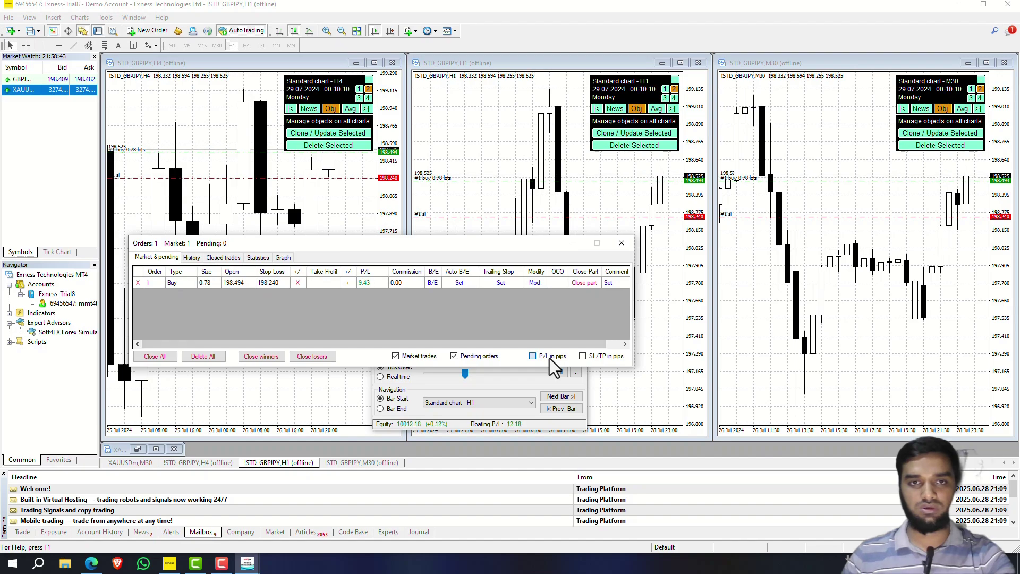
pyautogui.click(583, 356)
pyautogui.click(513, 387)
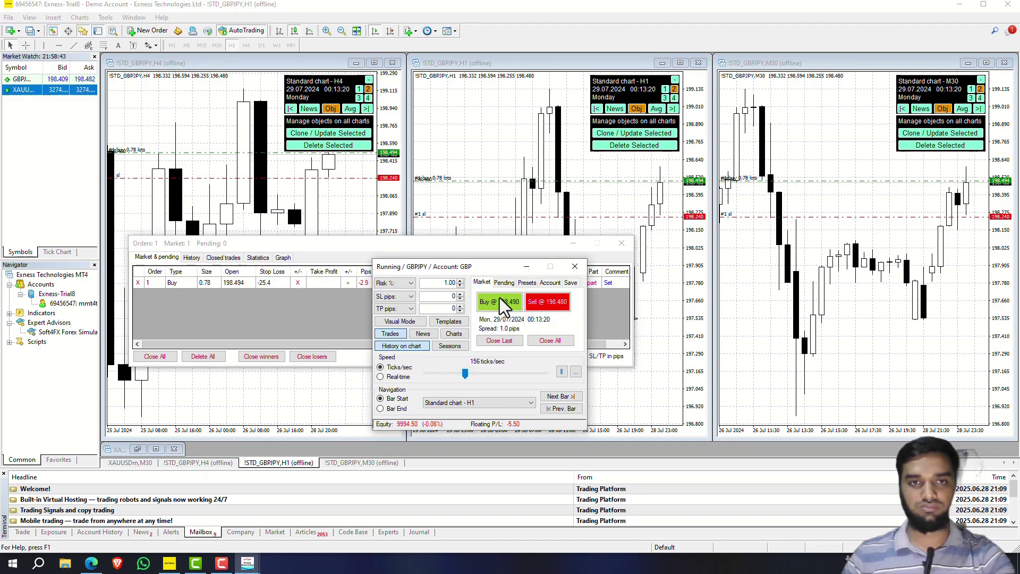
# - Raise the simulation speed to 218 ticks/sec, advance to the next H1 bar, and pause shortly after it opens
pyautogui.moveTo(473, 266); pyautogui.dragTo(393, 302)
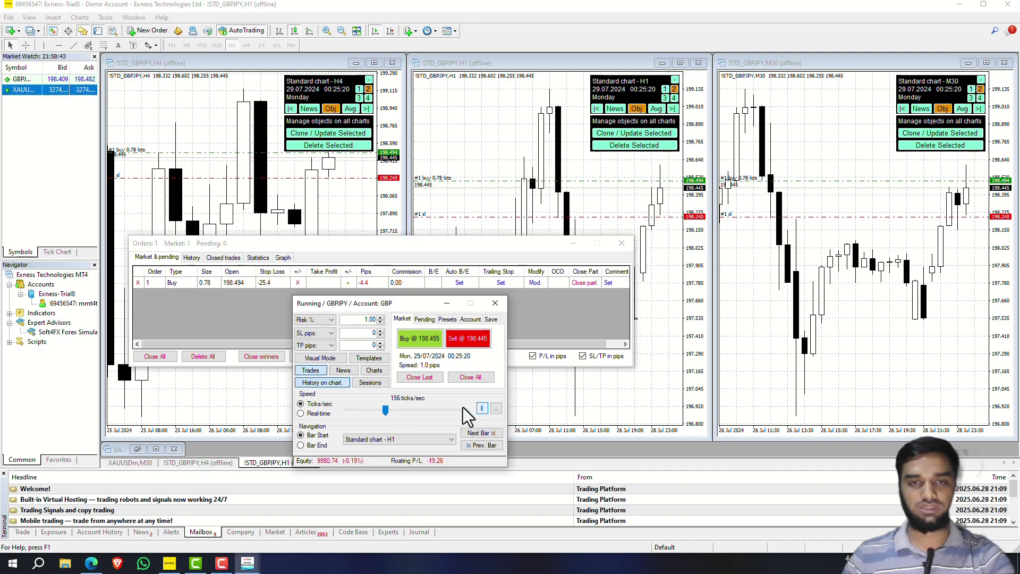
pyautogui.moveTo(379, 407); pyautogui.dragTo(388, 407)
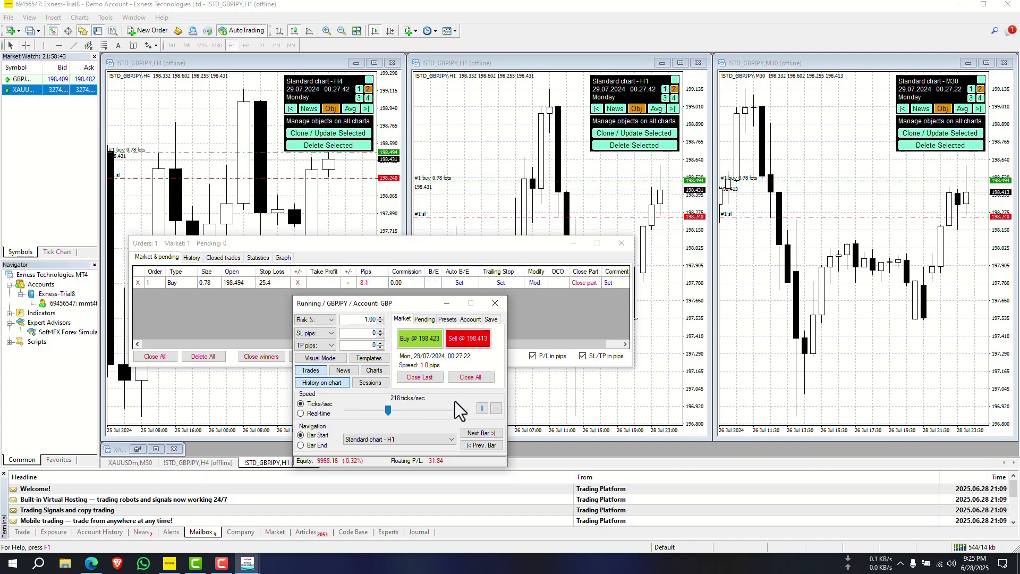
pyautogui.click(482, 433)
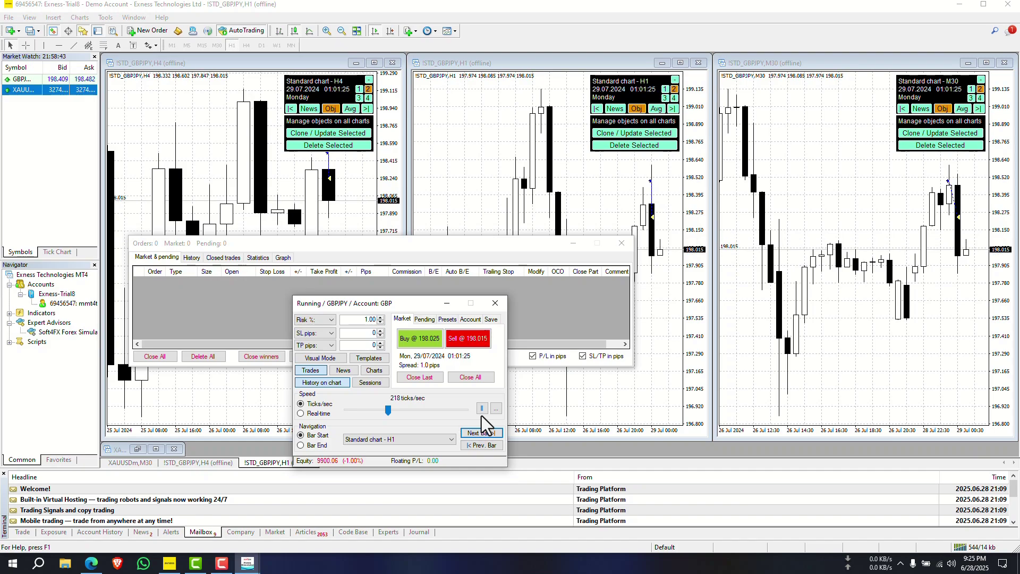
pyautogui.click(483, 408)
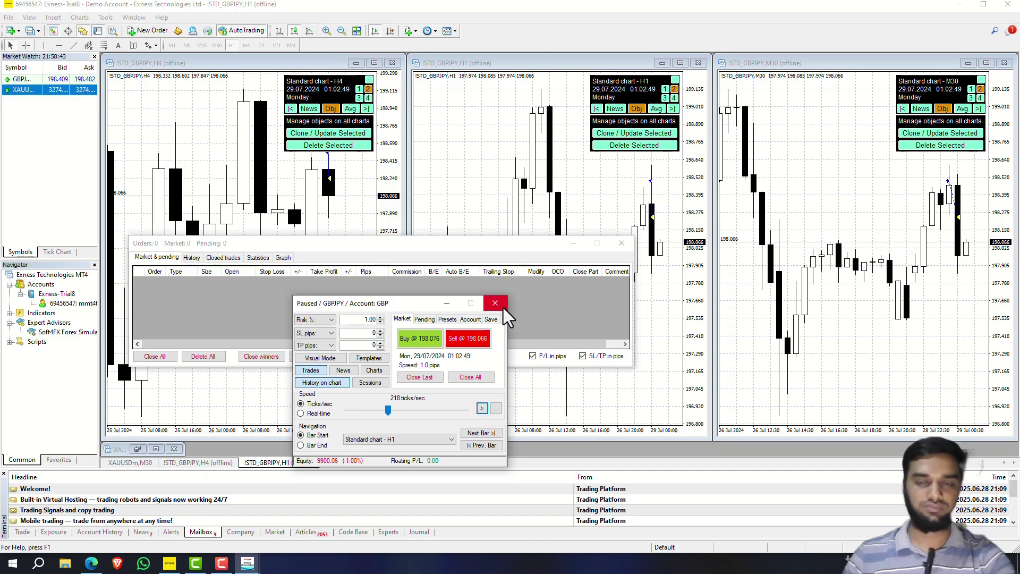